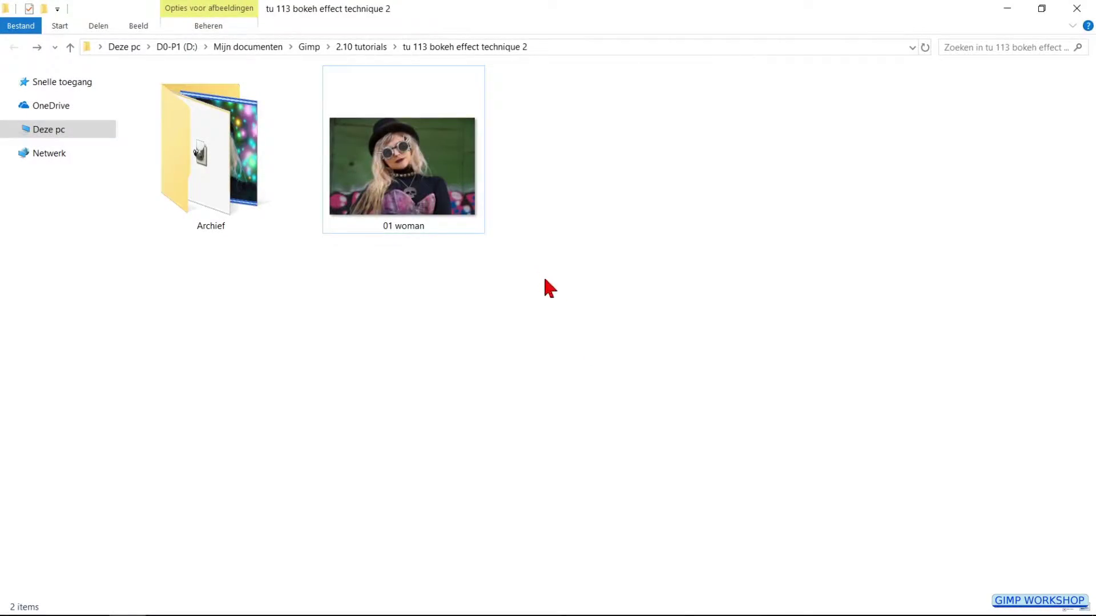
- Open the '01 woman' photo from File Explorer with GNU Image Manipulation Program
right_click(466, 165)
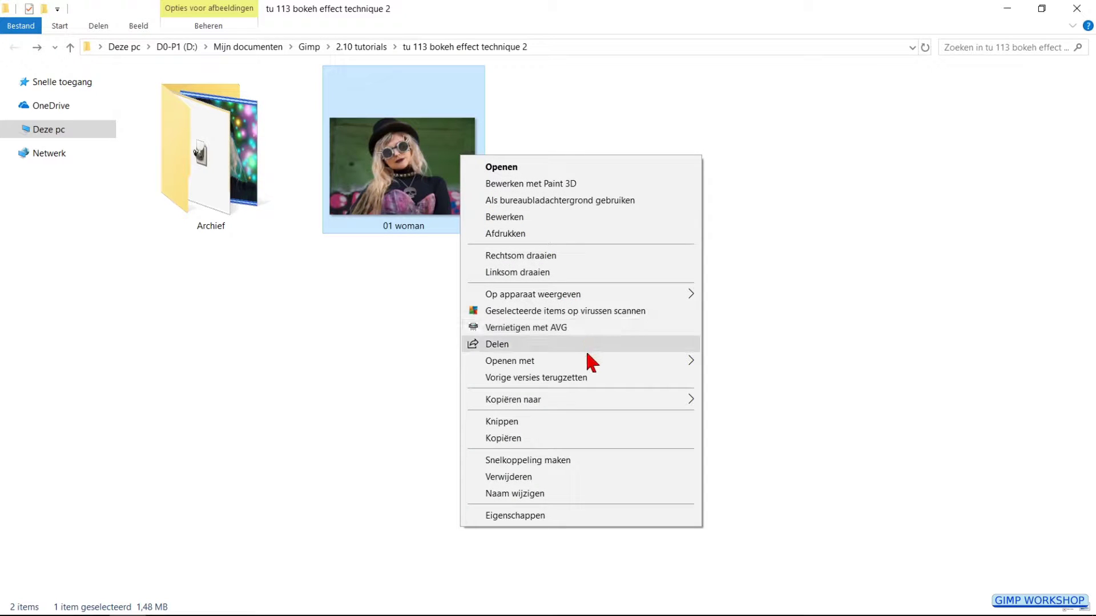
mouse_move(590, 368)
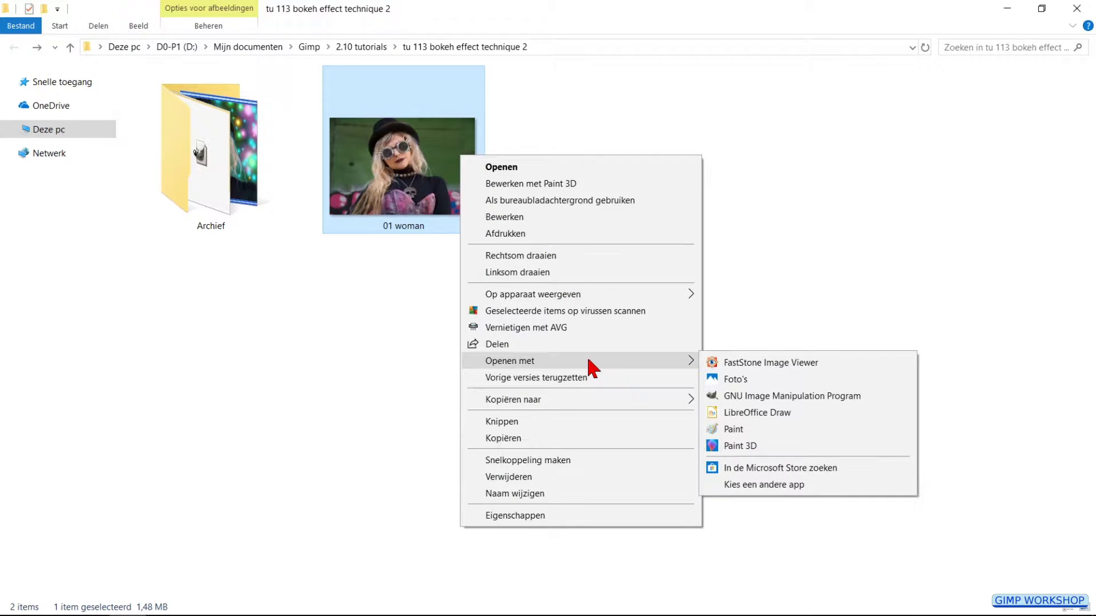
left_click(736, 397)
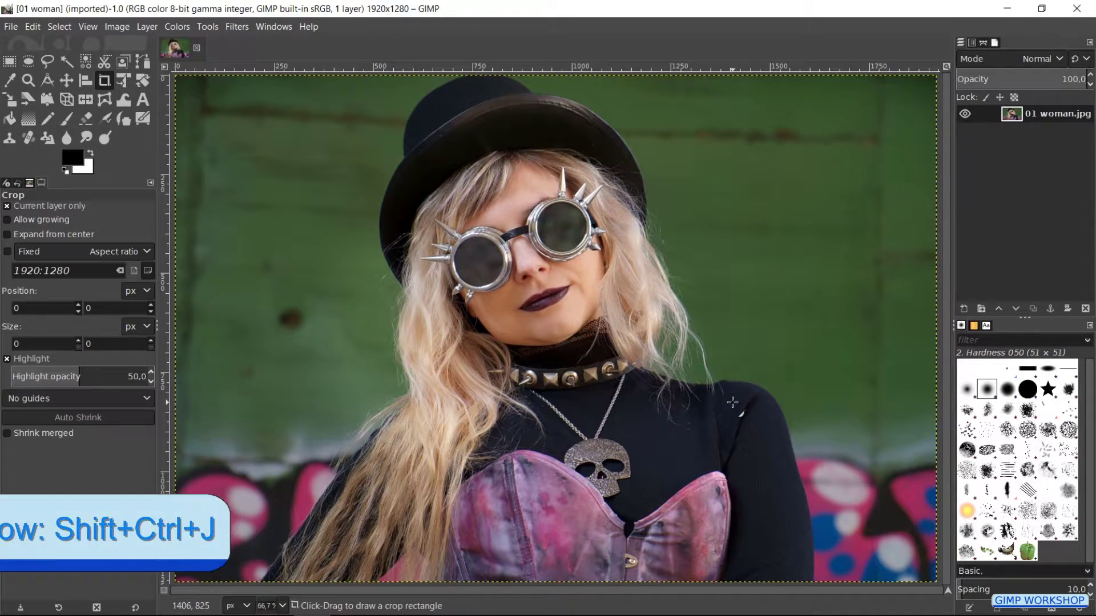
- Fit the image in the window and add a new transparent layer named 'bokeh'
key("ctrl+shift+j")
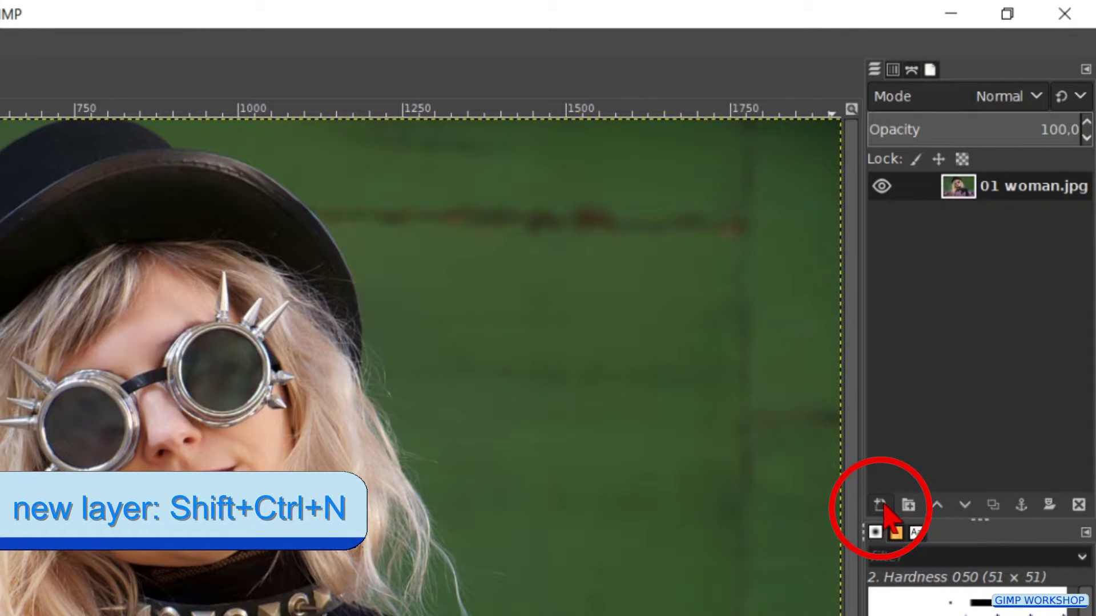
left_click(879, 505)
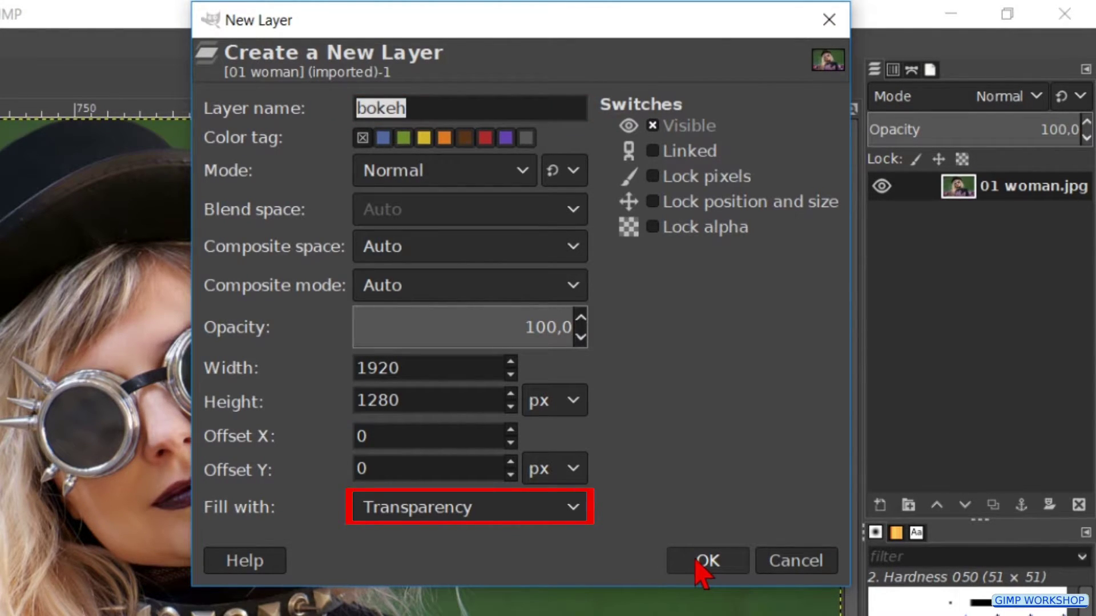
left_click(703, 565)
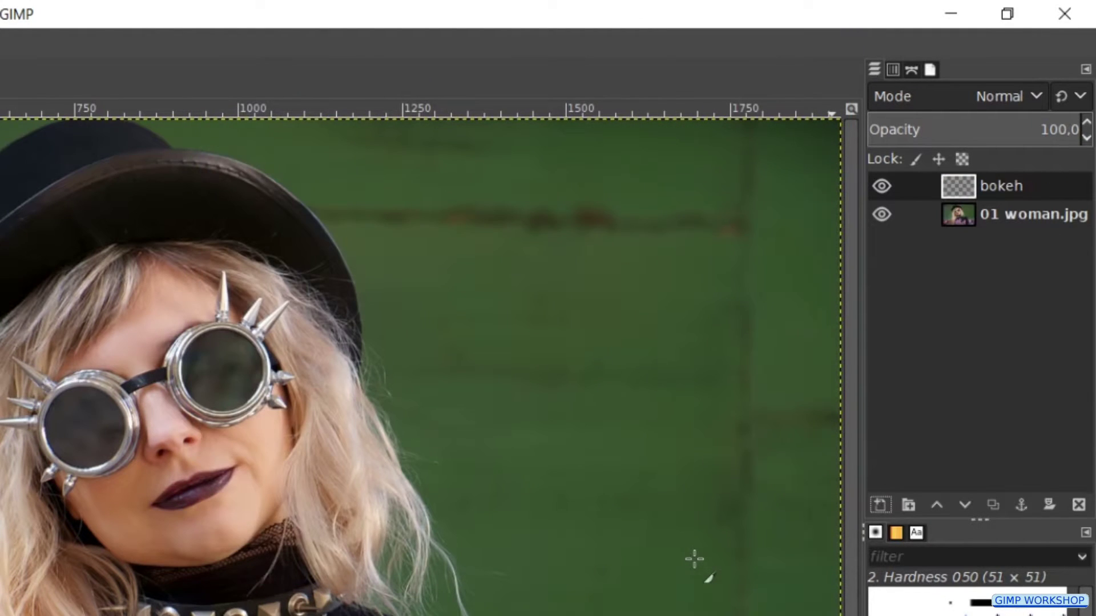
- Duplicate the bokeh layer three times and bring up its Color Tag submenu
left_click(993, 505)
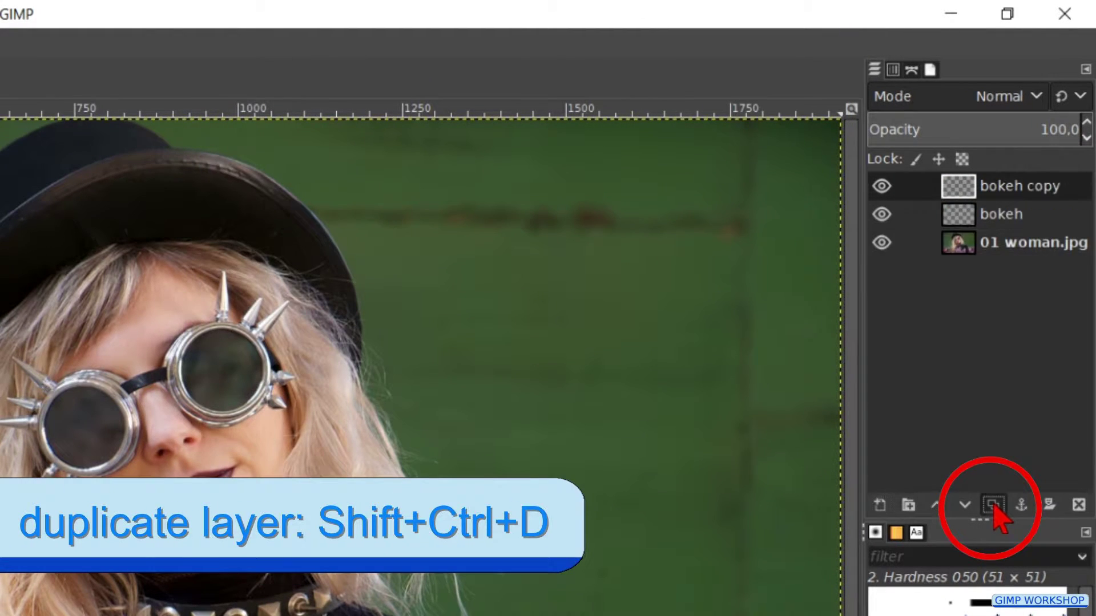
left_click(993, 505)
left_click(993, 505)
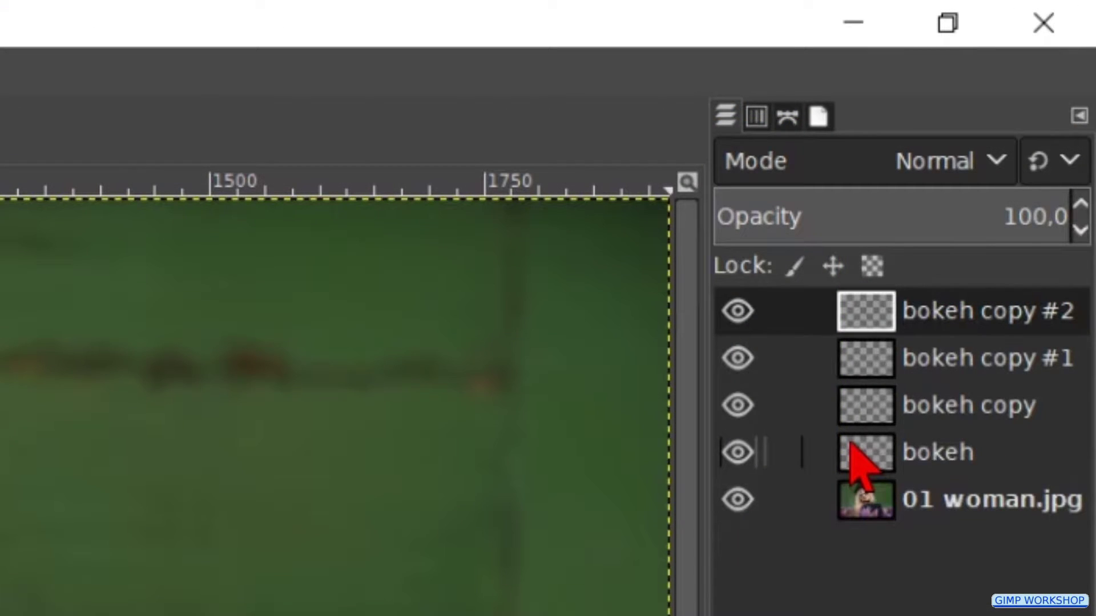
right_click(858, 457)
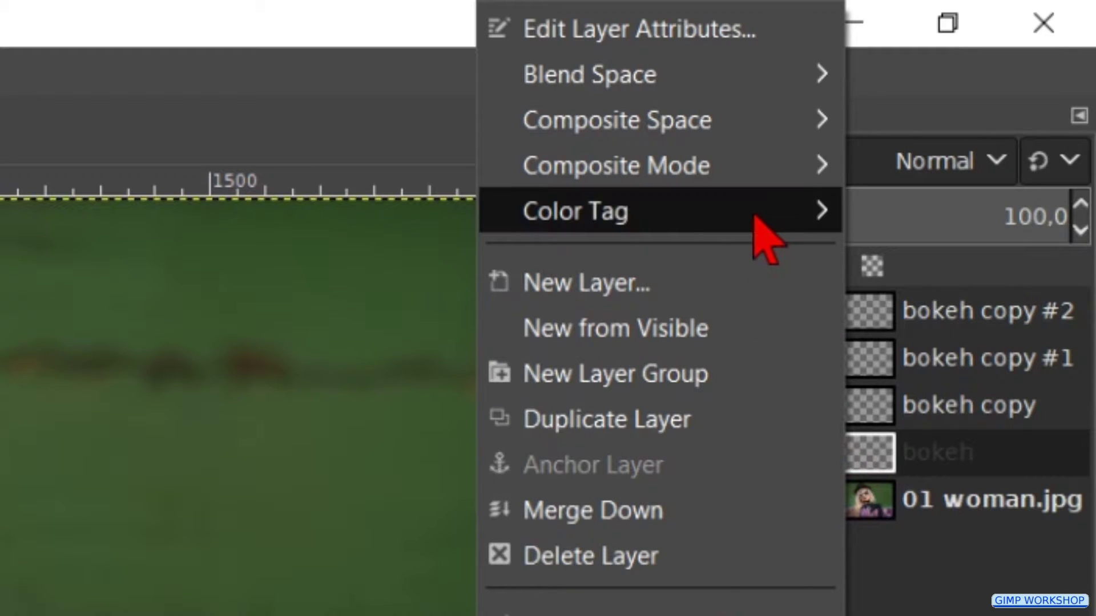
mouse_move(754, 215)
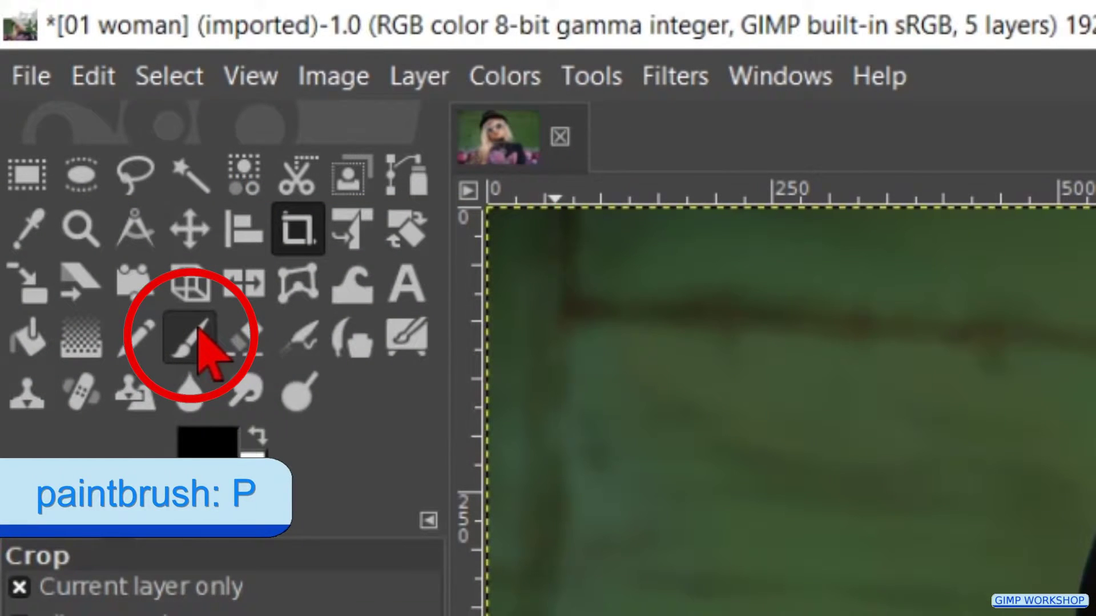
- Tag the bokeh layer yellow and pick the Paintbrush with the Sparks brush
left_click(198, 331)
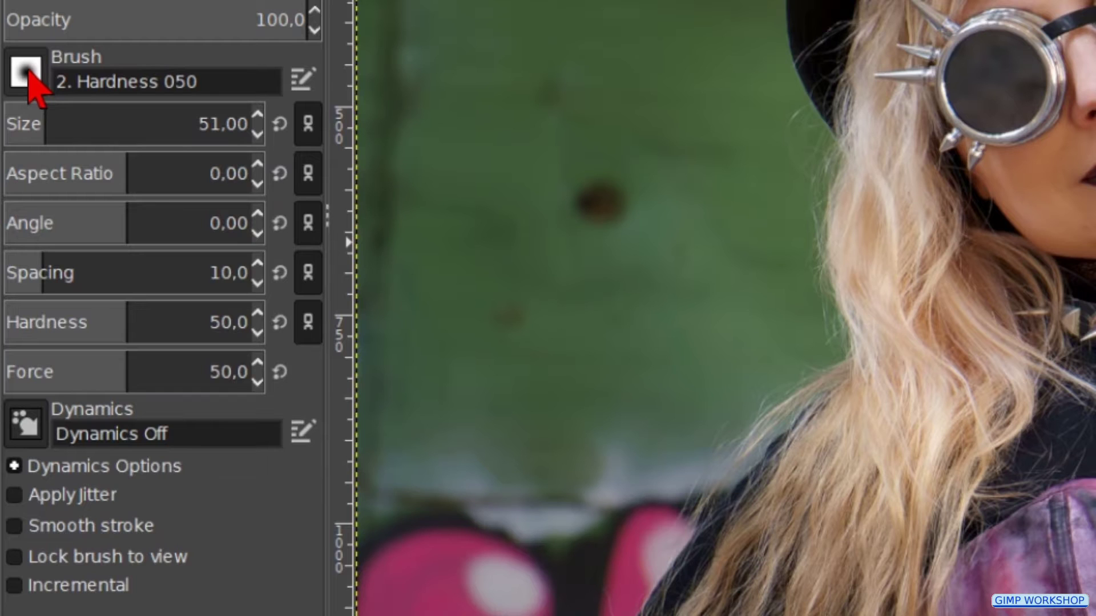
left_click(27, 71)
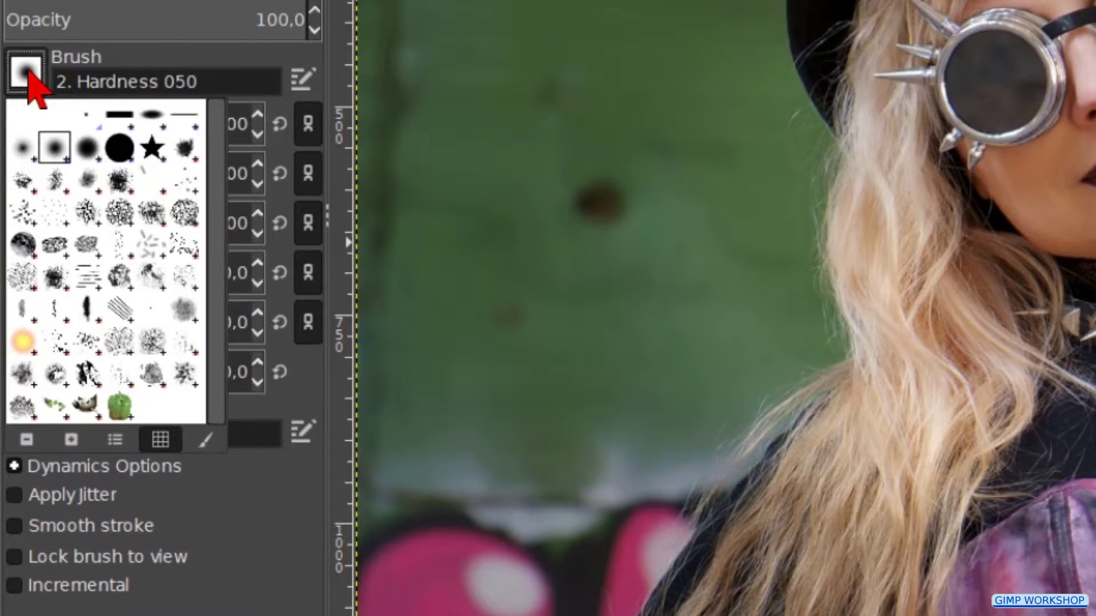
left_click(20, 339)
- Set the brush size to 400 and enable Apply Jitter with amount 2
left_click(230, 122)
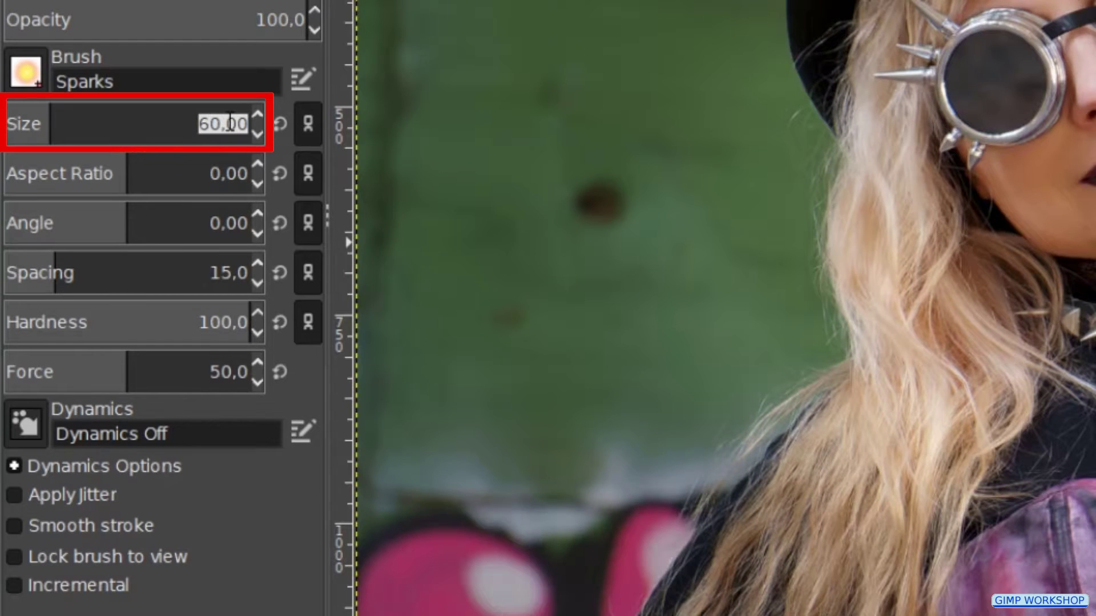
type("400")
key("Return")
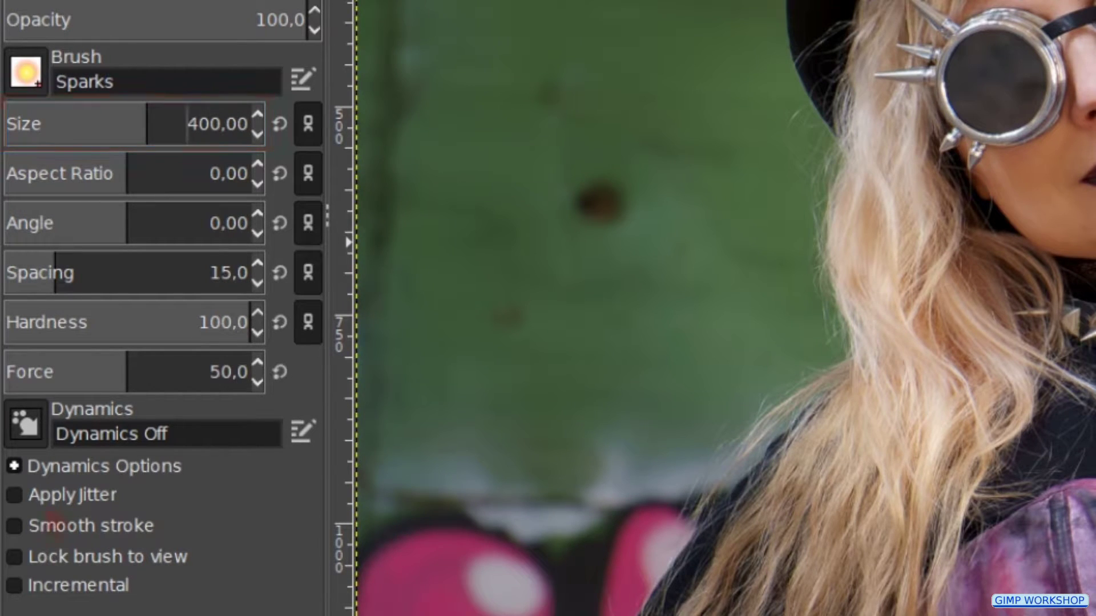
left_click(50, 500)
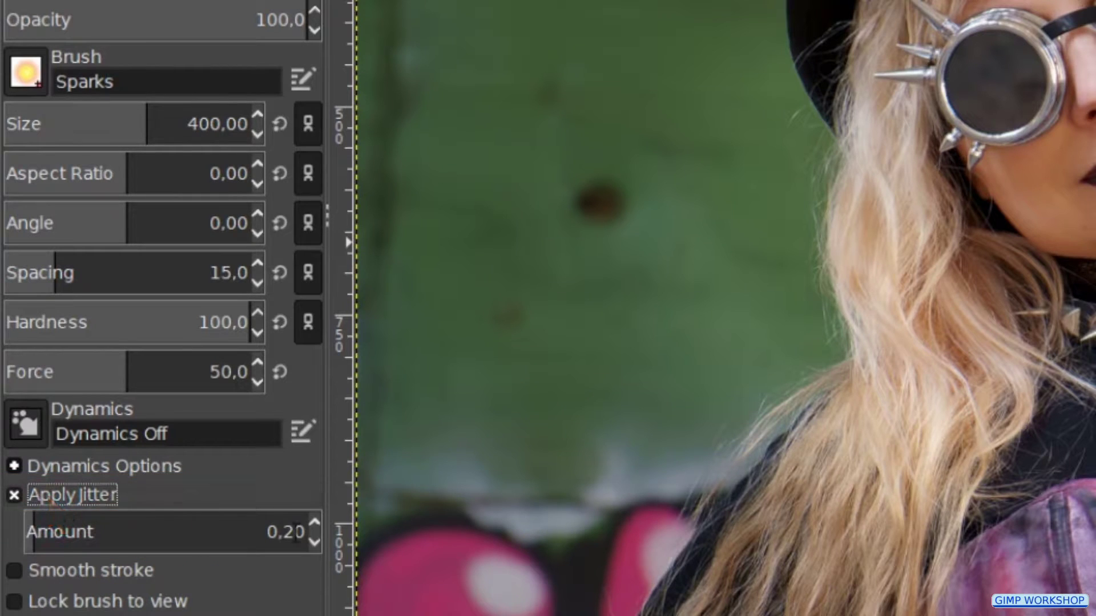
double_click(295, 533)
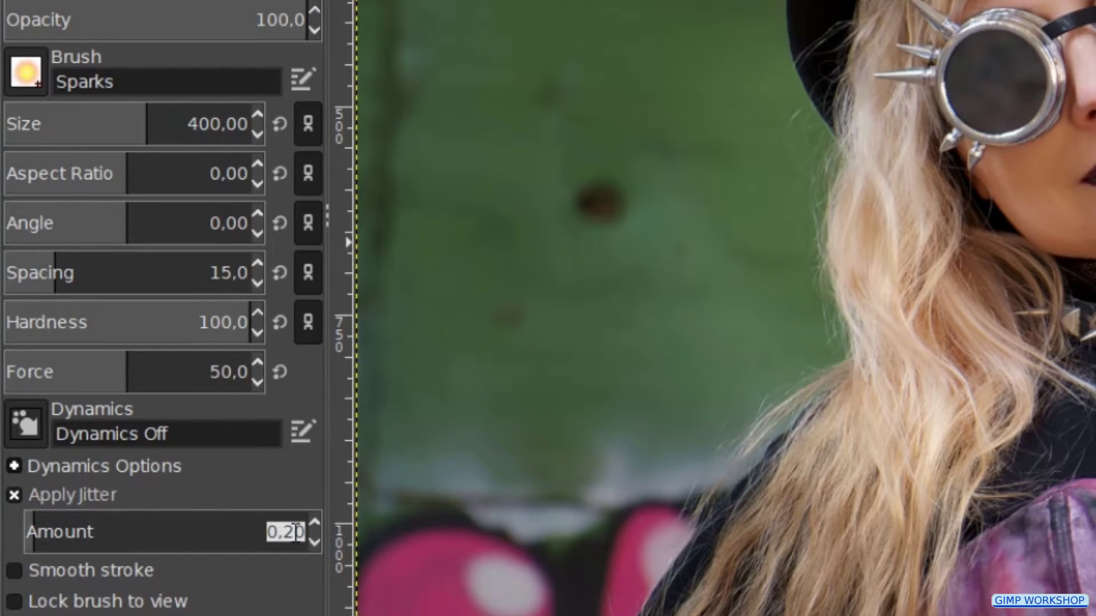
type("2")
key("Return")
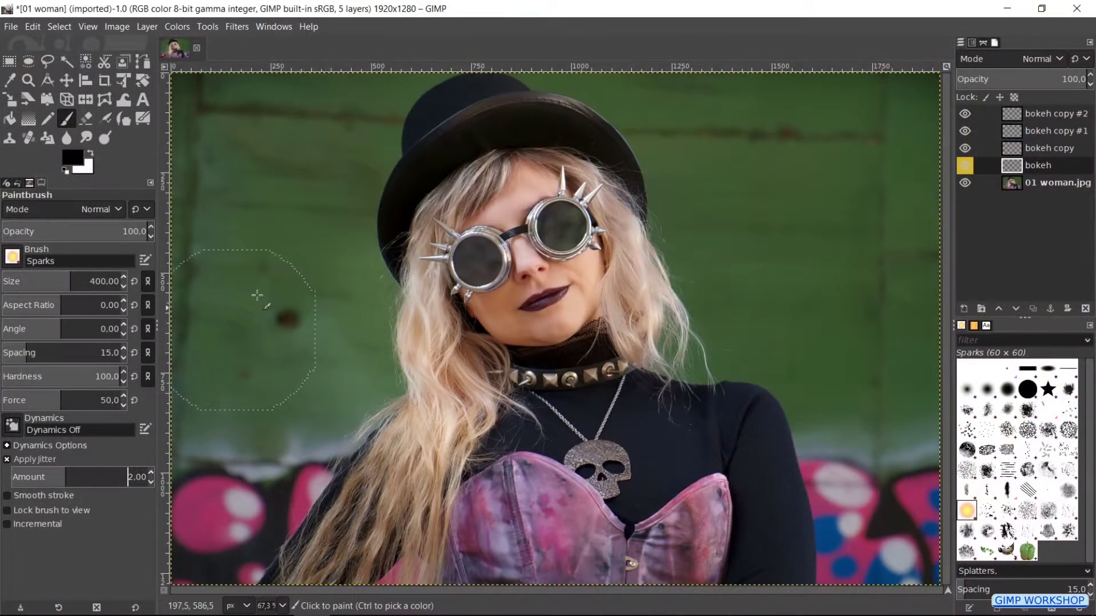
- Paint yellow sparks down the left background beside the hat, hair and lower corner
left_click(240, 99)
left_click(255, 199)
left_click(248, 225)
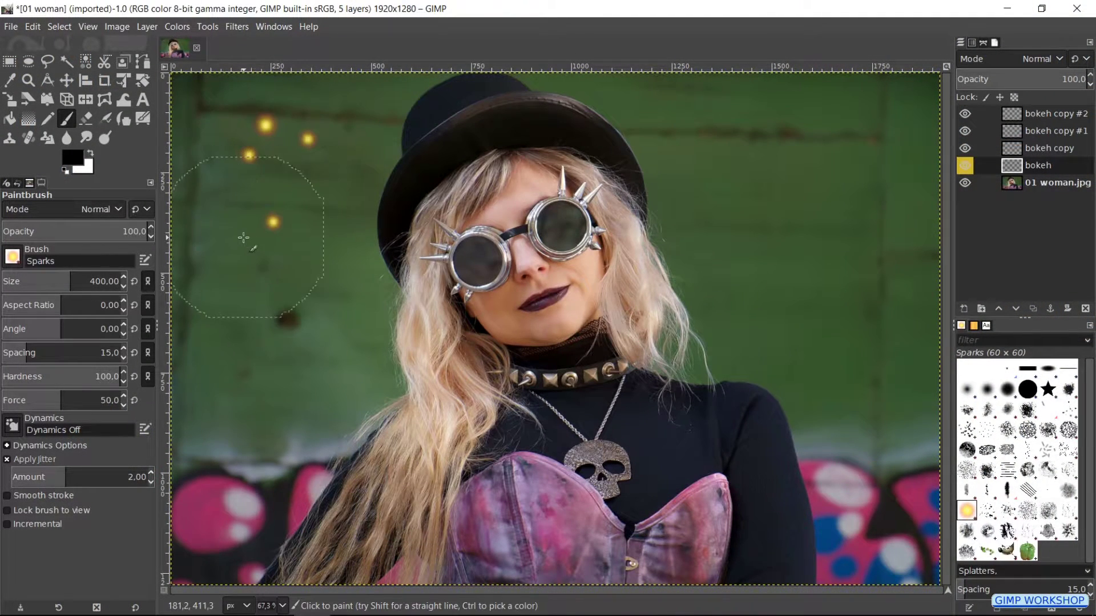
left_click(246, 235)
left_click(251, 245)
left_click(257, 257)
left_click(286, 302)
left_click(326, 348)
left_click(365, 240)
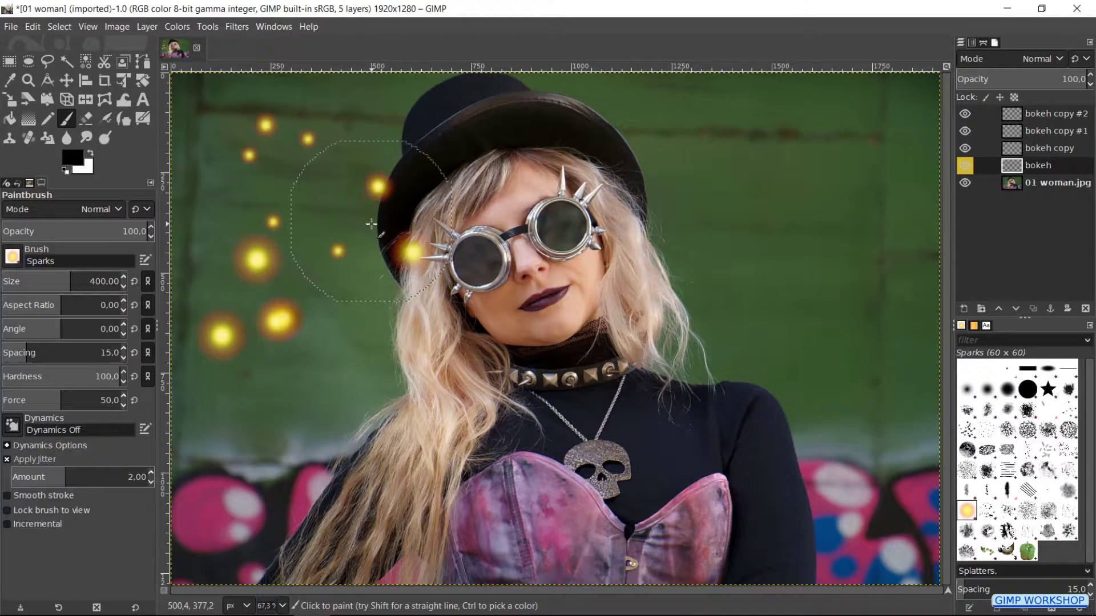
left_click(346, 274)
left_click(326, 331)
left_click(303, 371)
left_click(242, 459)
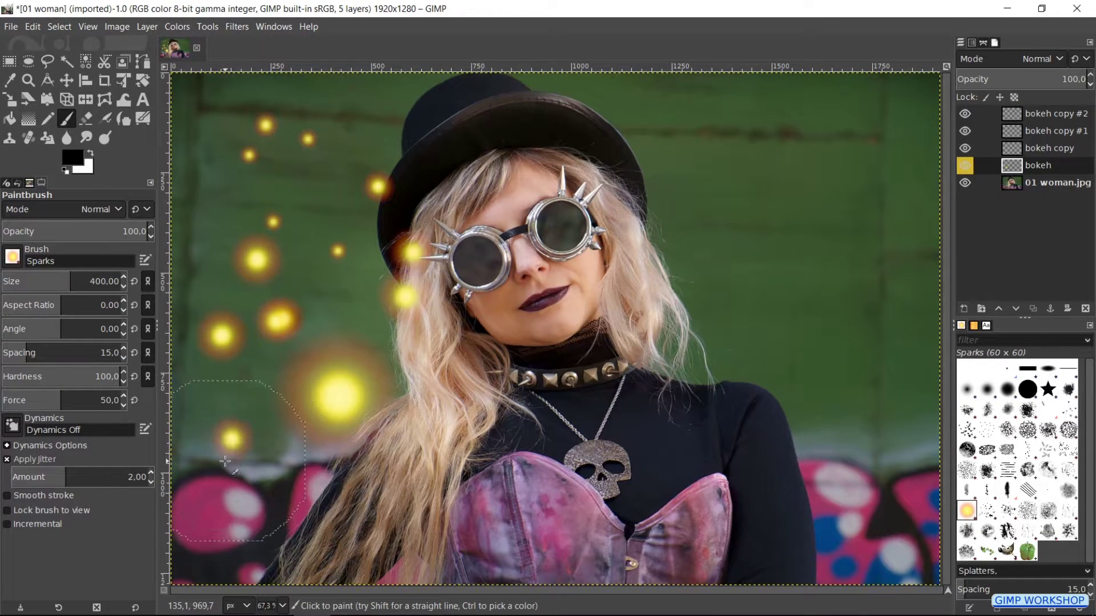
left_click(234, 503)
left_click(248, 539)
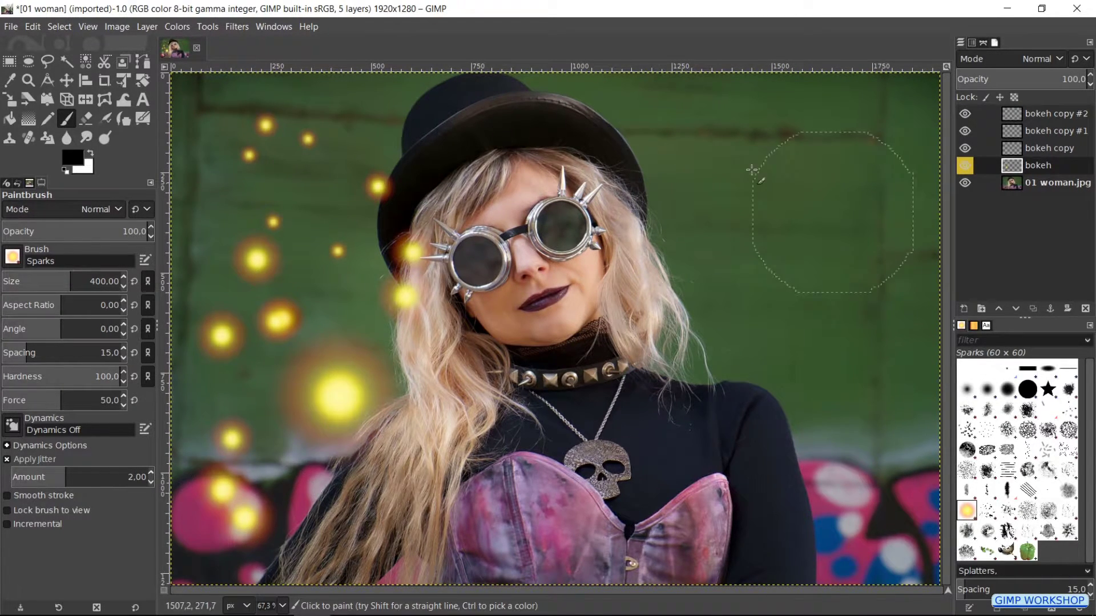
- Scatter sparks over the right background, undo one oversized spark, and add a few more
mouse_move(624, 112)
left_mouse_down()
mouse_move(721, 135)
mouse_move(822, 198)
mouse_move(837, 223)
left_mouse_up()
mouse_move(852, 360)
left_mouse_down()
mouse_move(697, 312)
mouse_move(678, 329)
mouse_move(696, 258)
left_mouse_up()
left_click(696, 258)
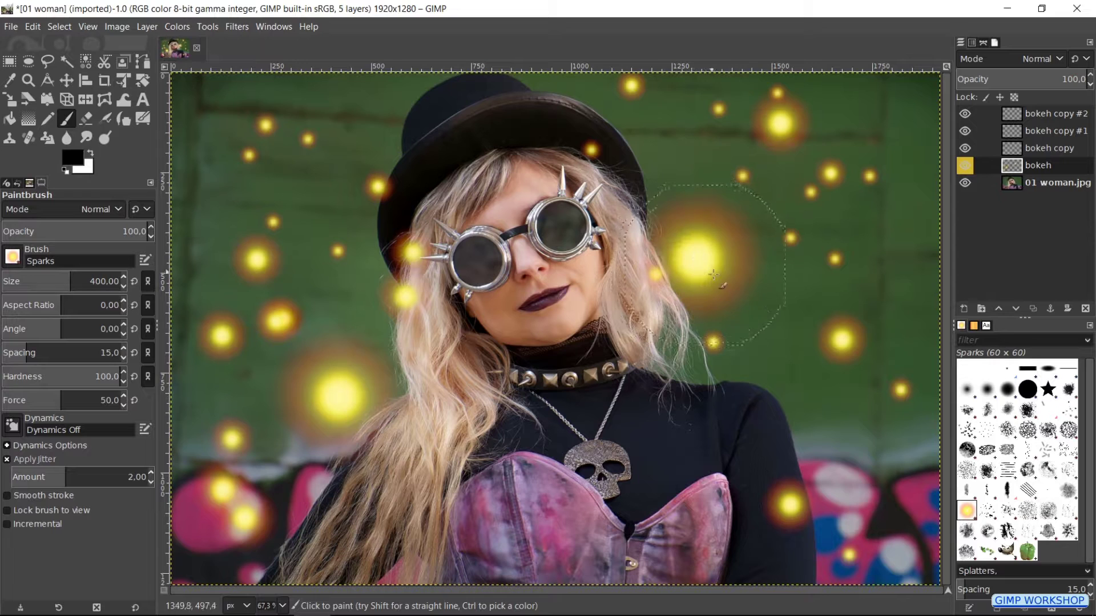
key("ctrl+z")
left_click(735, 296)
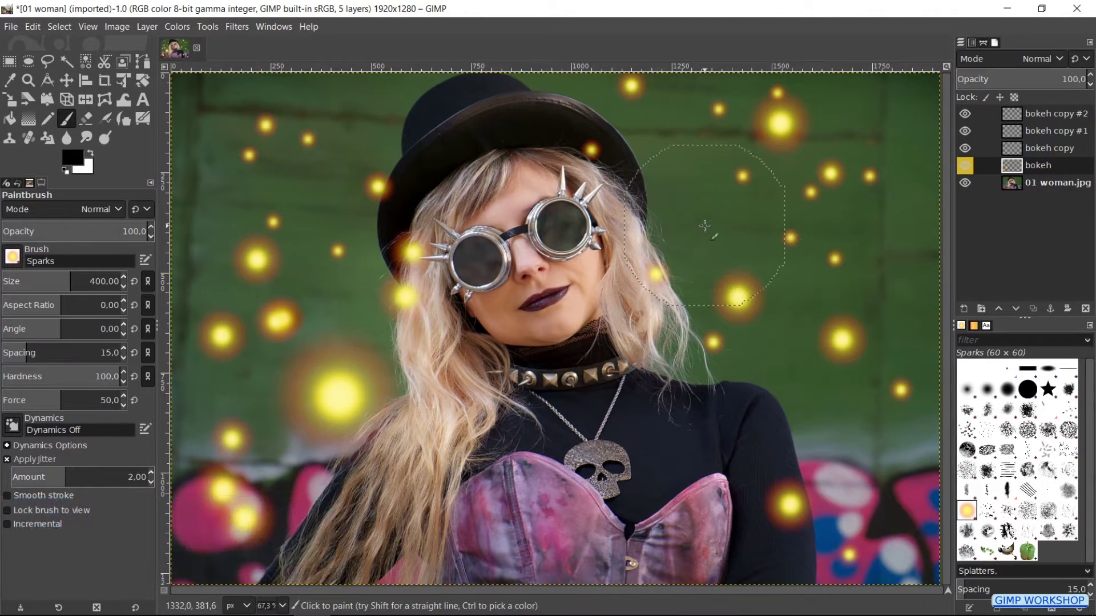
left_click(717, 243)
left_click(806, 428)
left_click(757, 456)
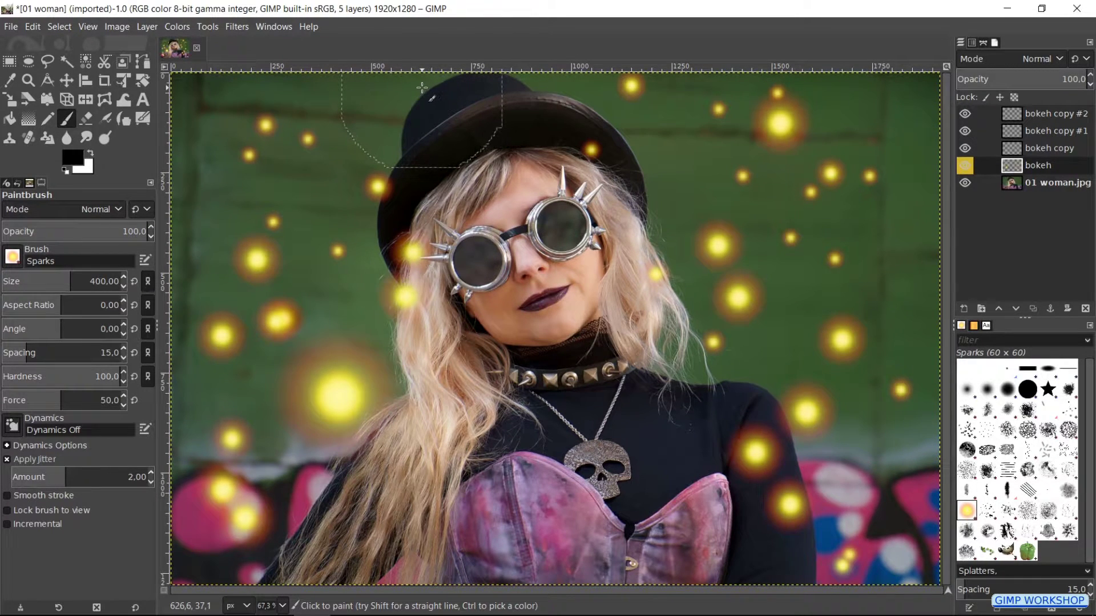
left_click(378, 94)
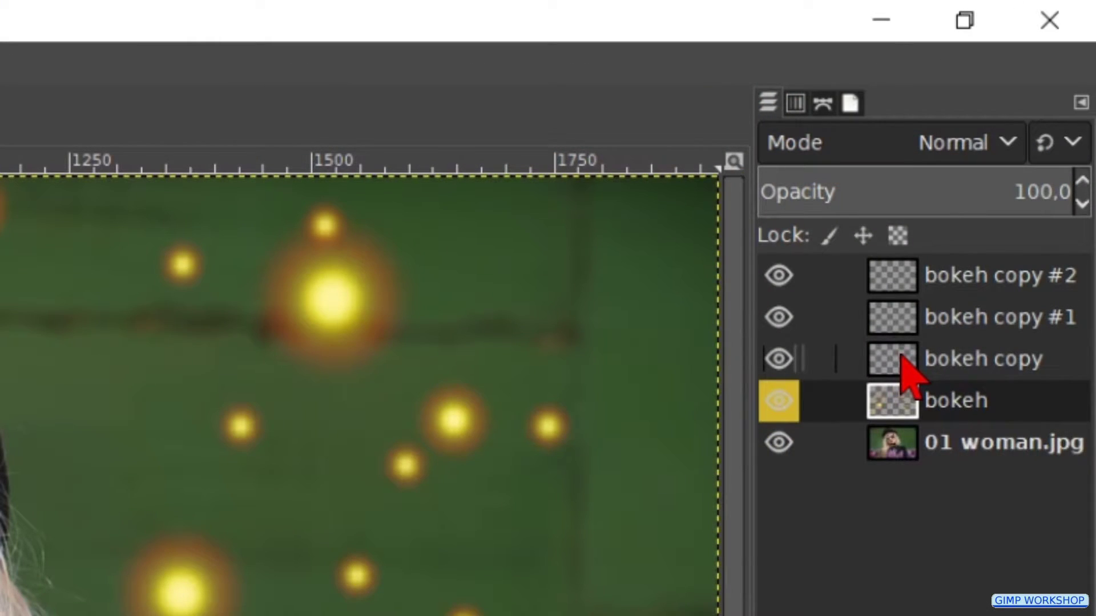
- Give the bokeh copy layer a violet color tag
right_click(901, 356)
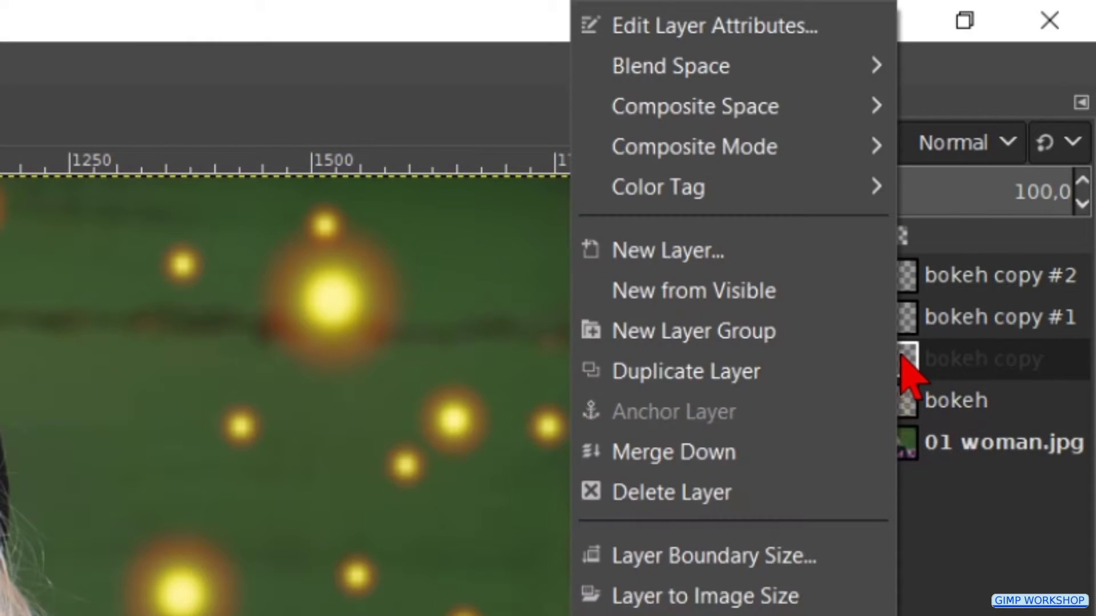
mouse_move(738, 191)
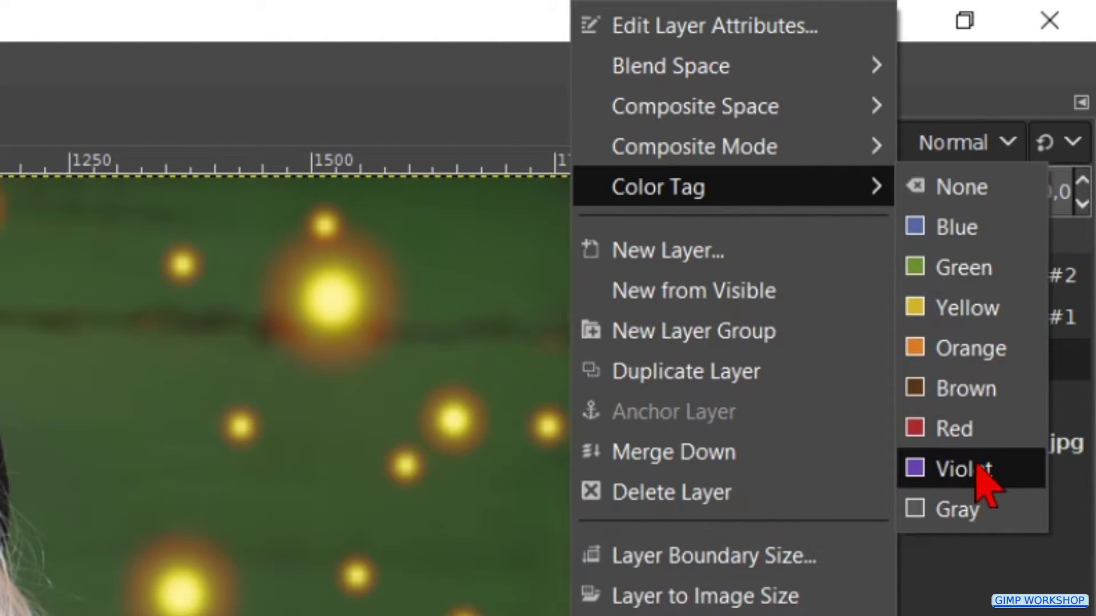
left_click(970, 469)
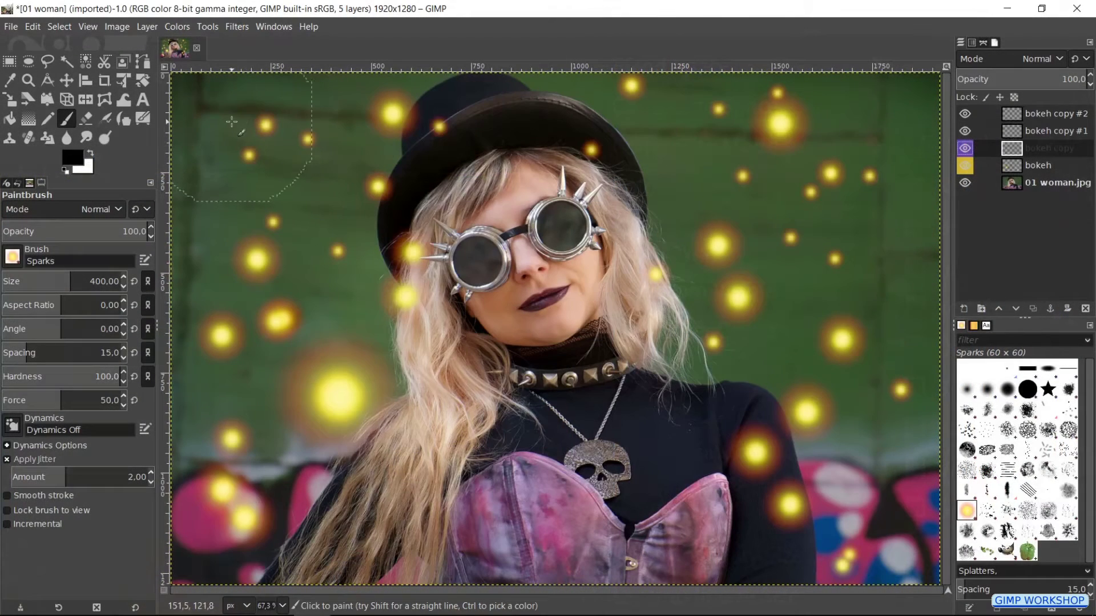
- Paint a second scatter of sparks on bokeh copy across the left, right and top background
mouse_move(231, 122)
left_mouse_down()
mouse_move(216, 174)
mouse_move(242, 223)
mouse_move(314, 214)
mouse_move(346, 254)
mouse_move(363, 322)
mouse_move(347, 313)
mouse_move(339, 343)
mouse_move(391, 120)
mouse_move(344, 113)
mouse_move(285, 255)
mouse_move(277, 359)
mouse_move(221, 404)
mouse_move(227, 473)
mouse_move(268, 527)
mouse_move(310, 458)
left_mouse_up()
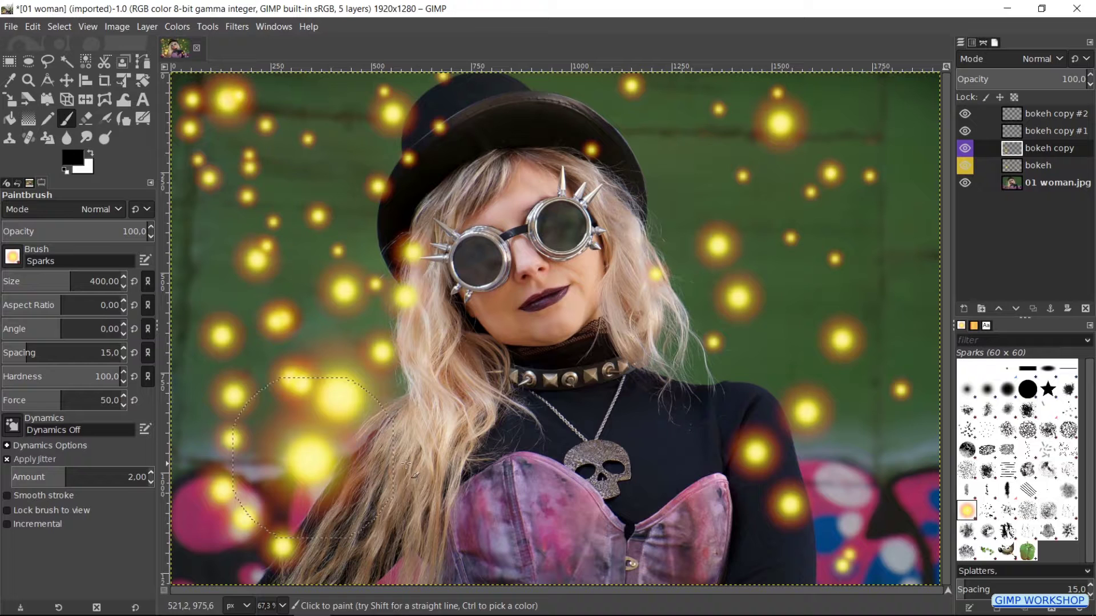
mouse_move(816, 534)
left_mouse_down()
mouse_move(849, 537)
mouse_move(882, 512)
mouse_move(888, 460)
mouse_move(865, 440)
mouse_move(862, 386)
mouse_move(900, 383)
mouse_move(923, 351)
left_mouse_up()
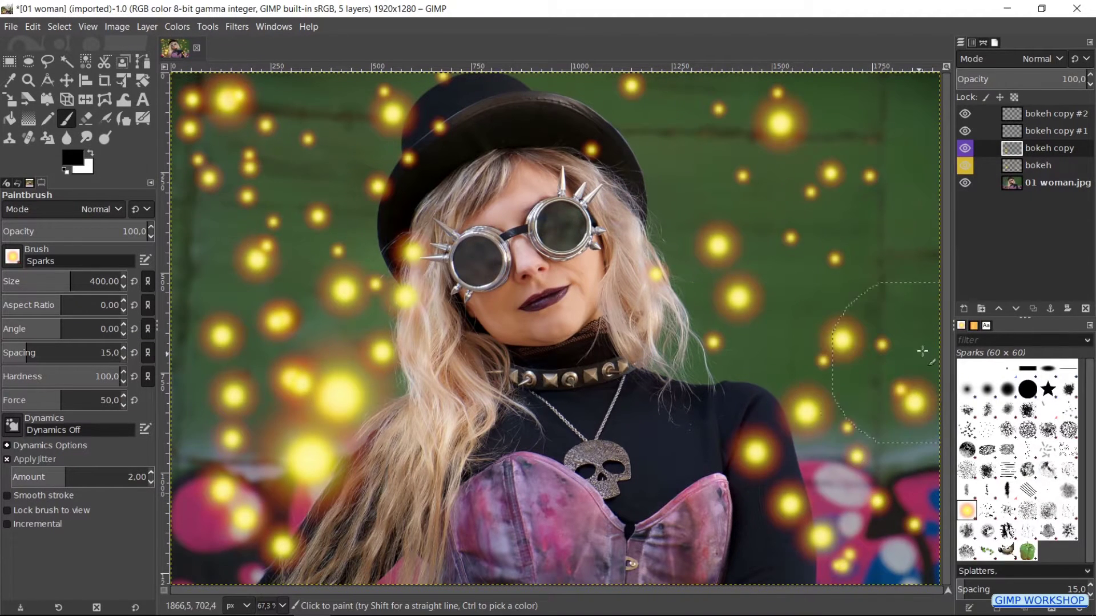
mouse_move(895, 256)
left_mouse_down()
mouse_move(896, 159)
mouse_move(908, 150)
left_mouse_up()
mouse_move(705, 108)
left_mouse_down()
mouse_move(614, 92)
mouse_move(708, 167)
mouse_move(784, 267)
mouse_move(755, 315)
left_mouse_up()
left_click(767, 249)
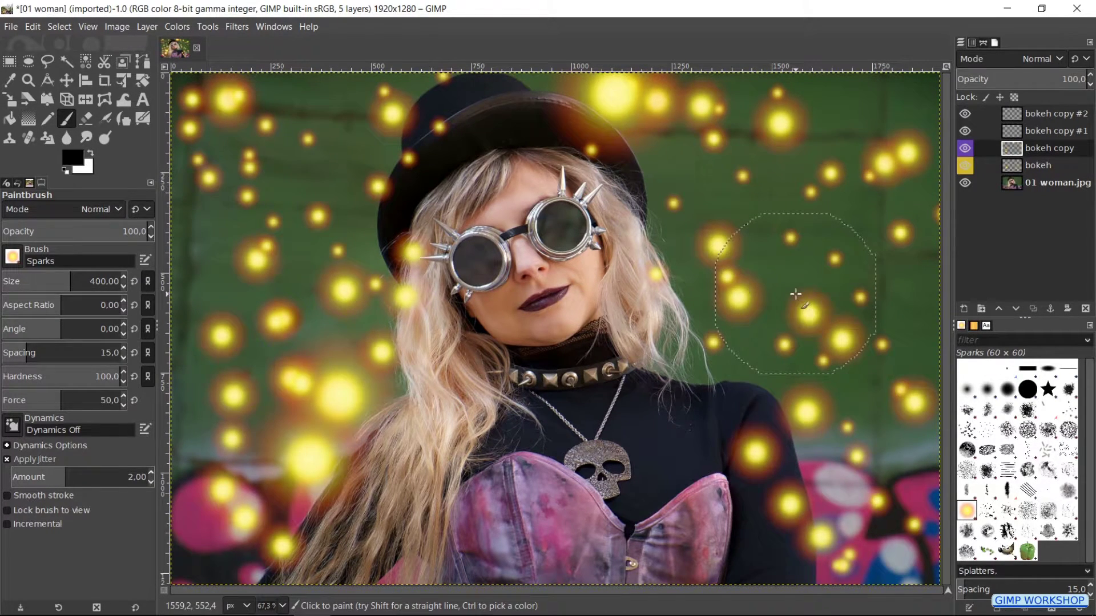
left_click_drag(766, 250, 763, 243)
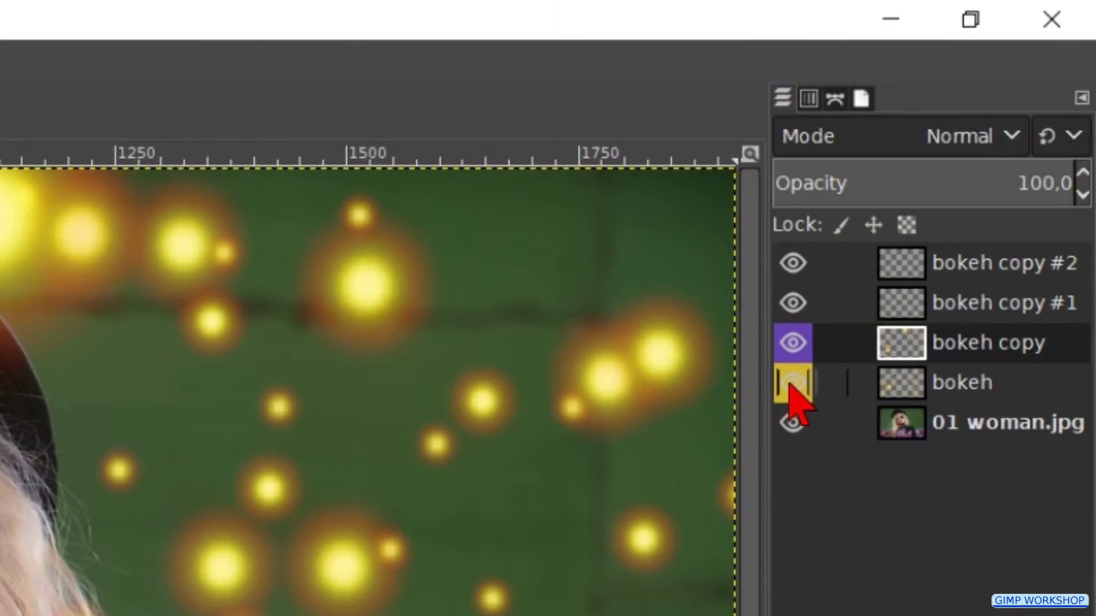
- Toggle the bokeh layer's visibility to compare, leaving it visible
left_click(964, 165)
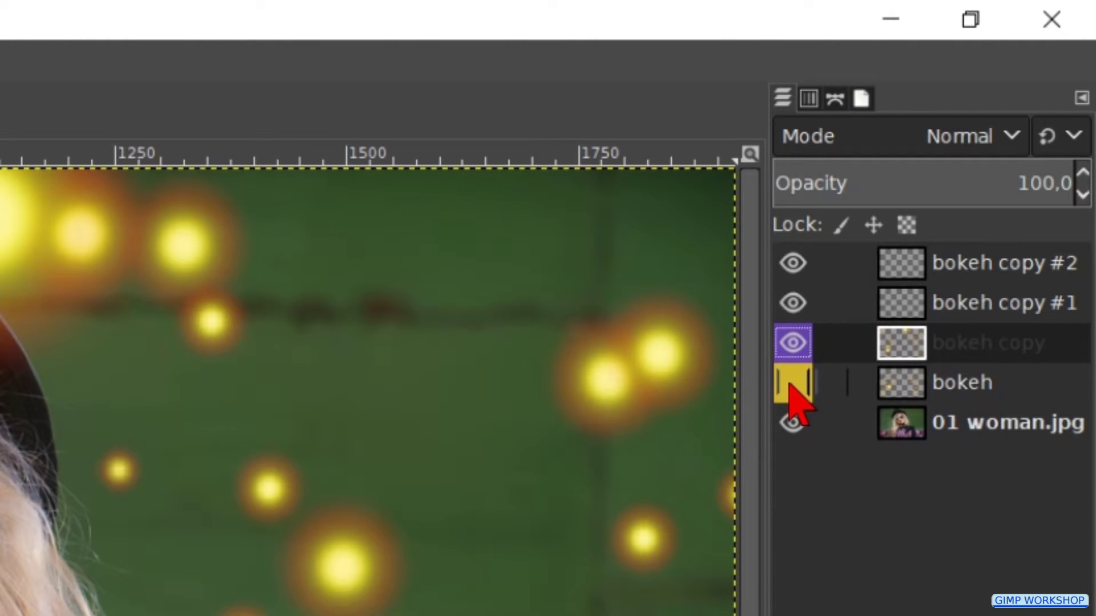
left_click(790, 383)
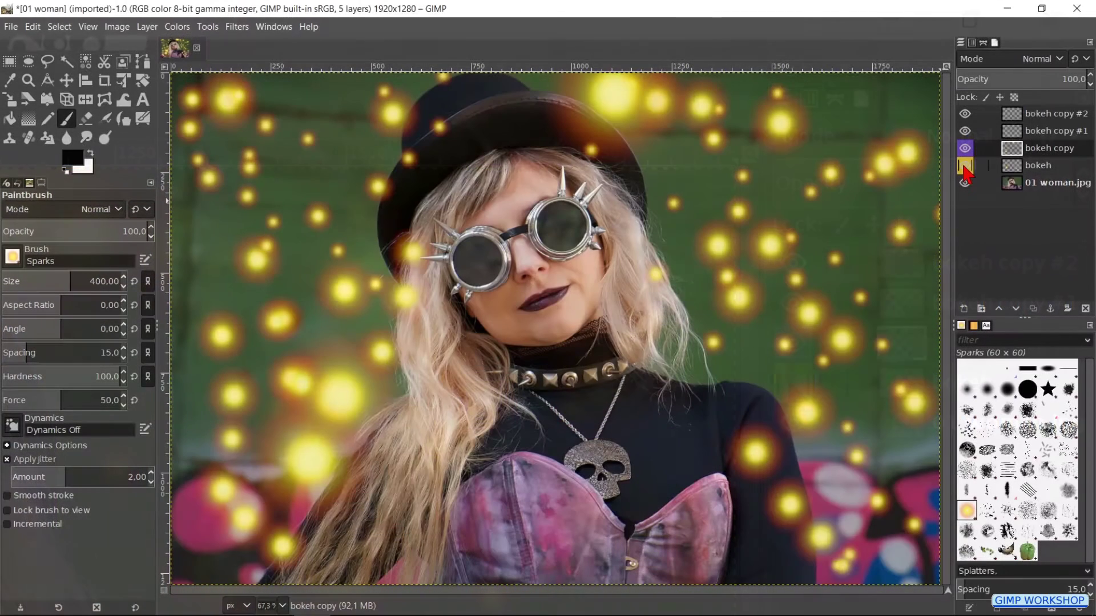
left_click(792, 384)
left_click(964, 165)
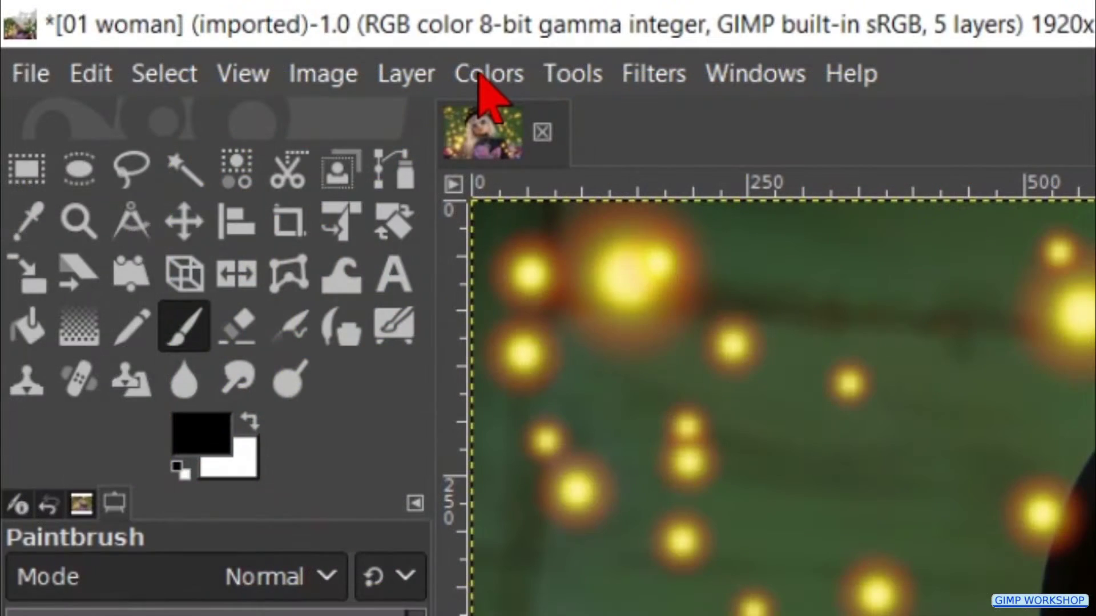
- Apply Hue-Chroma with Hue -105 to bokeh copy, turning its sparks pink
left_click(485, 77)
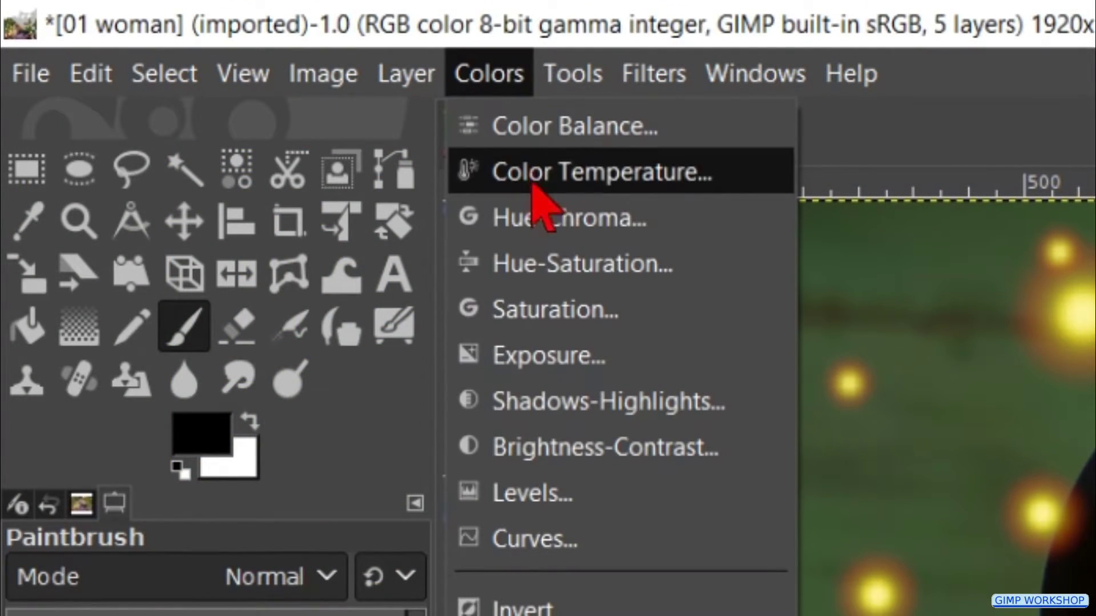
left_click(543, 215)
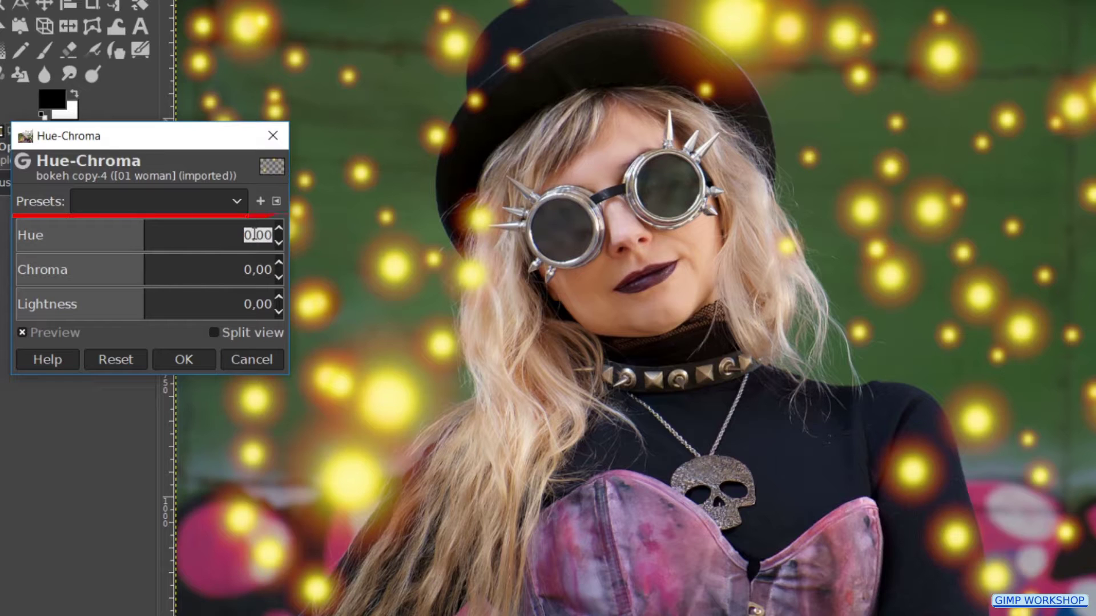
key("BackSpace")
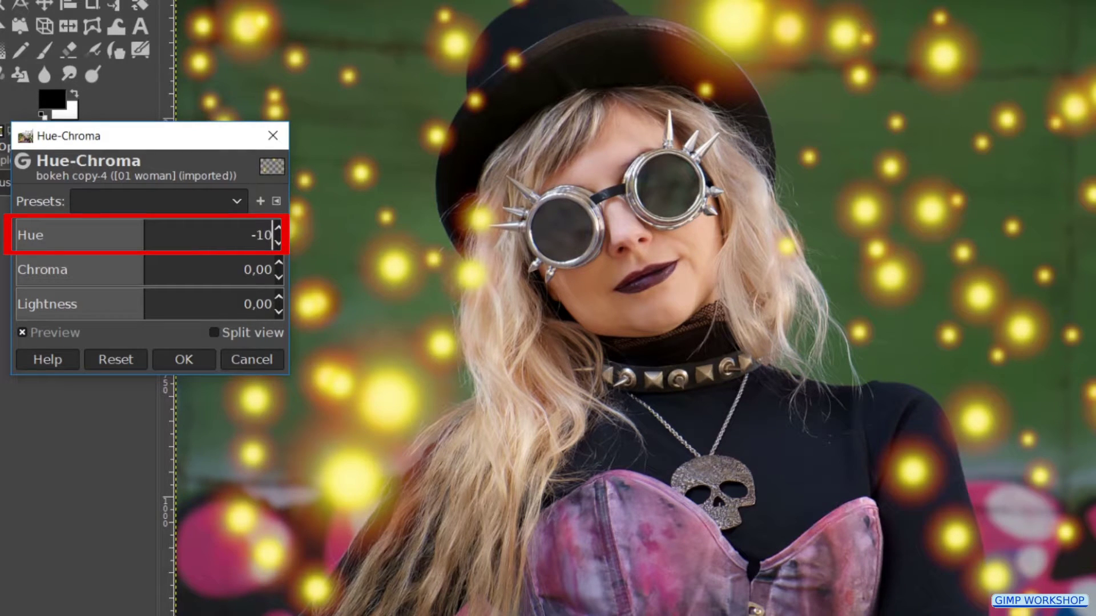
key("Return")
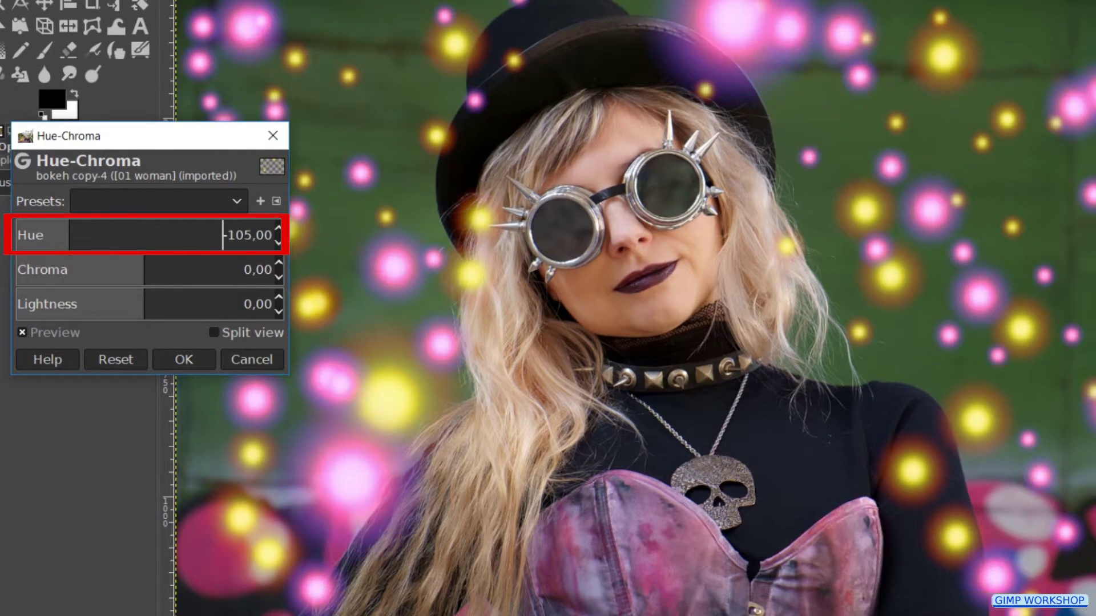
left_click(52, 333)
left_click(52, 333)
left_click(184, 361)
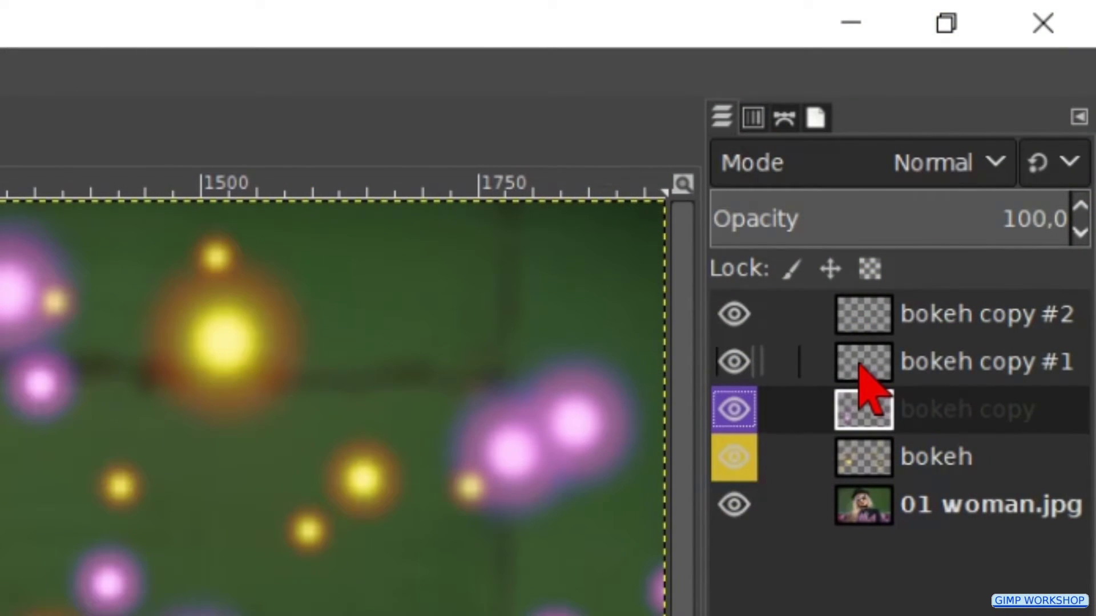
- Tag bokeh copy #1 green and paint sparks left of the hat and over the hat top
right_click(859, 364)
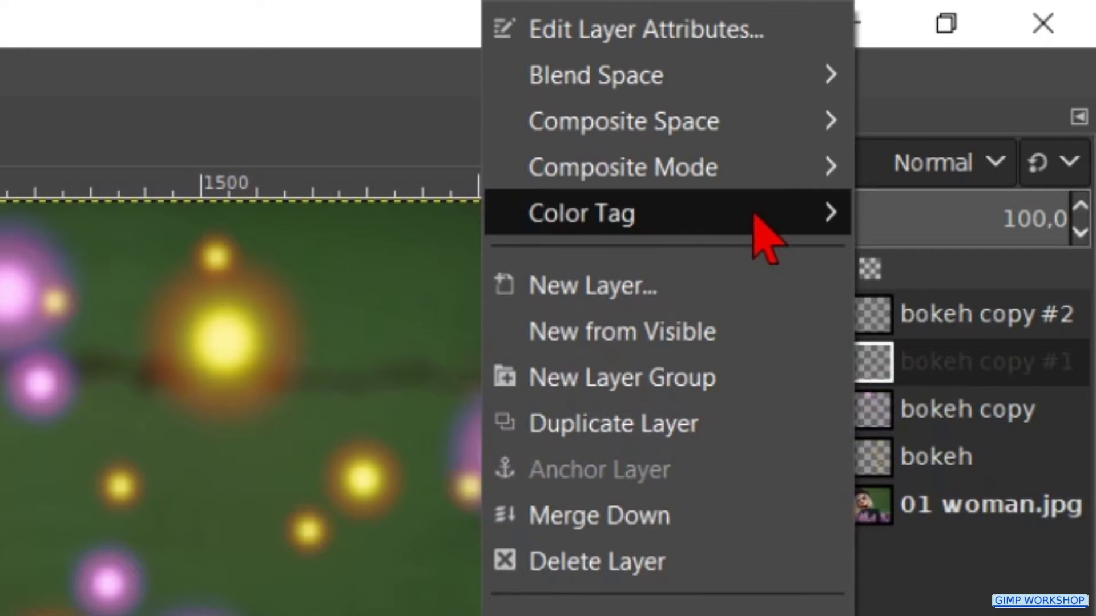
mouse_move(761, 237)
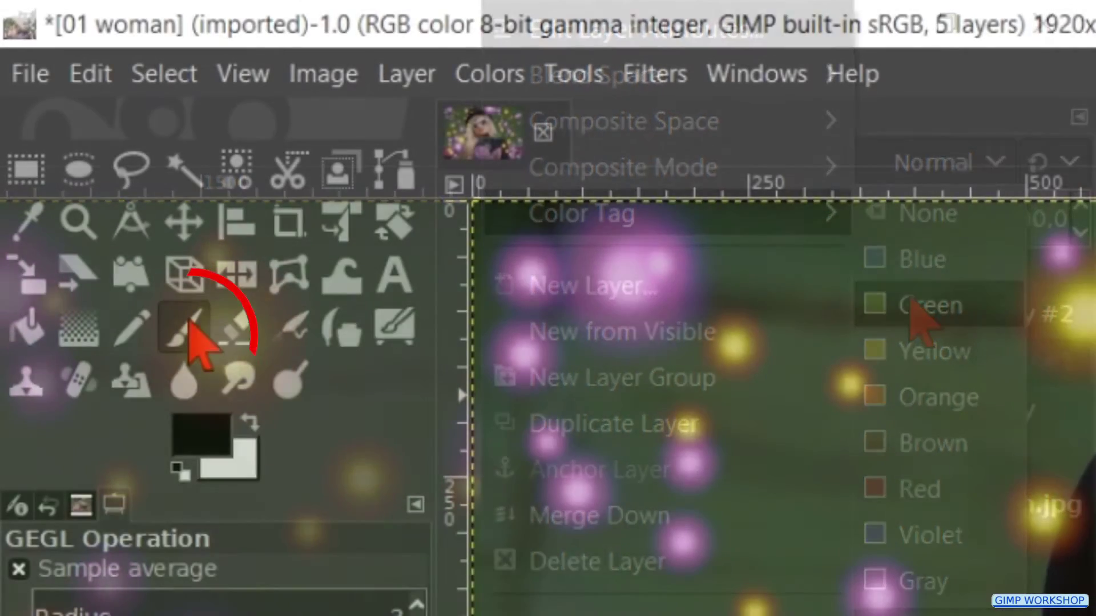
left_click(190, 323)
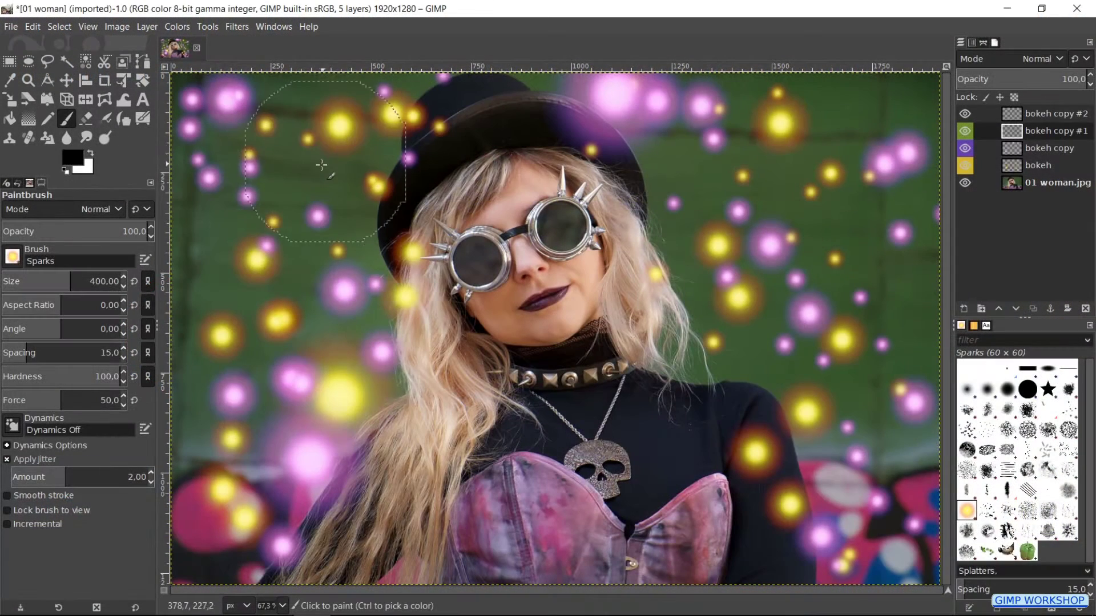
mouse_move(320, 166)
left_mouse_down()
mouse_move(347, 240)
mouse_move(245, 366)
mouse_move(297, 445)
mouse_move(377, 348)
left_mouse_up()
mouse_move(682, 221)
left_mouse_down()
mouse_move(581, 93)
mouse_move(611, 92)
mouse_move(575, 74)
mouse_move(565, 87)
mouse_move(713, 117)
mouse_move(837, 88)
mouse_move(885, 97)
mouse_move(848, 178)
mouse_move(892, 300)
mouse_move(865, 254)
mouse_move(634, 256)
mouse_move(758, 320)
mouse_move(926, 535)
mouse_move(784, 563)
mouse_move(827, 542)
mouse_move(856, 445)
left_mouse_up()
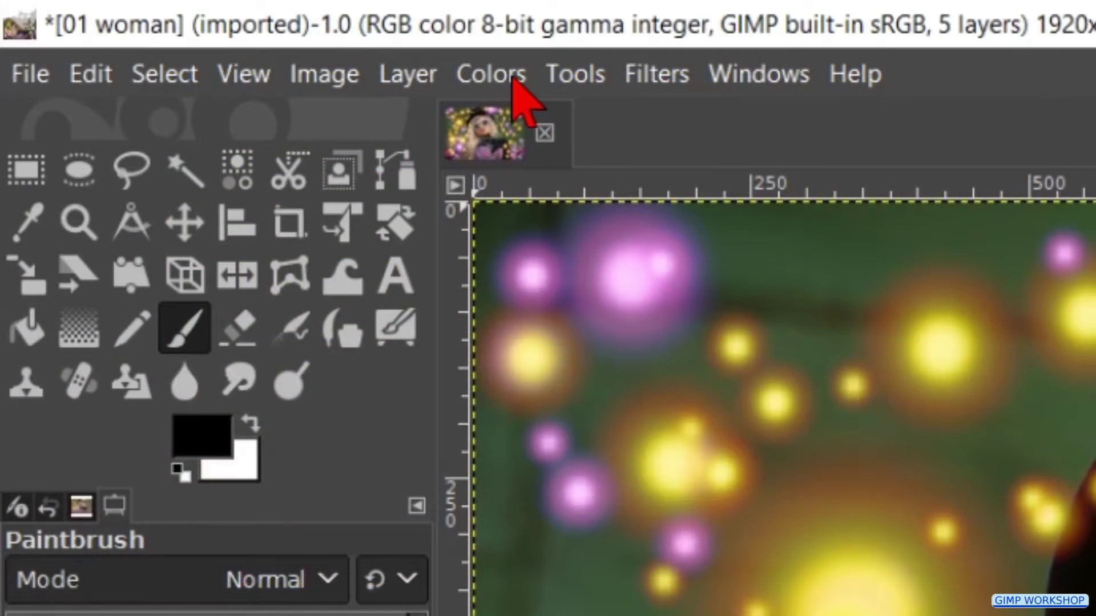
- Apply Hue-Chroma with Hue 55 to bokeh copy #1, making its sparks green
left_click(517, 77)
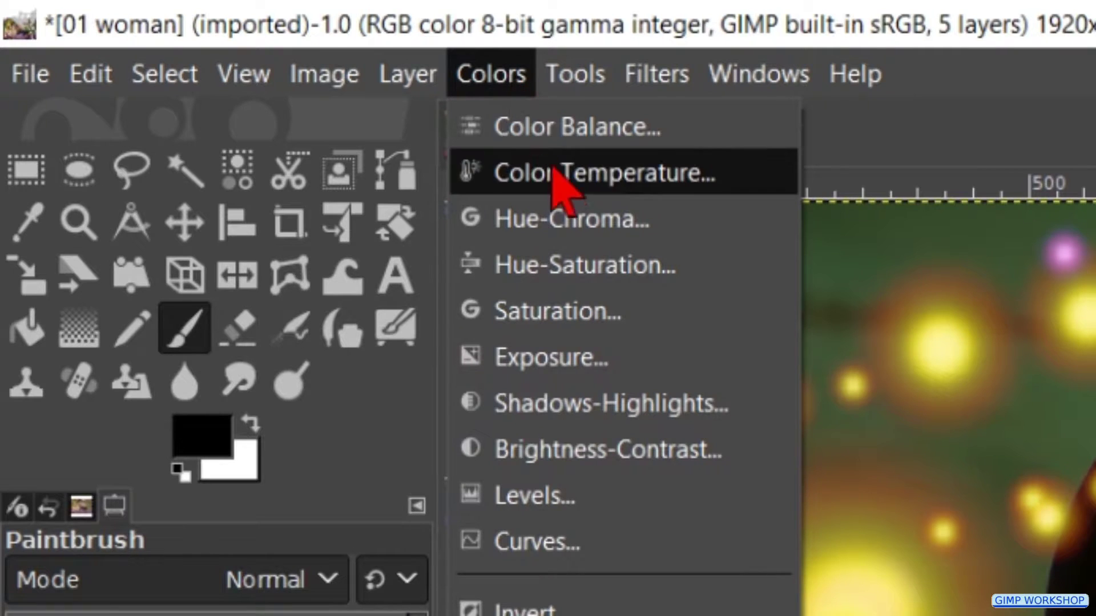
left_click(582, 231)
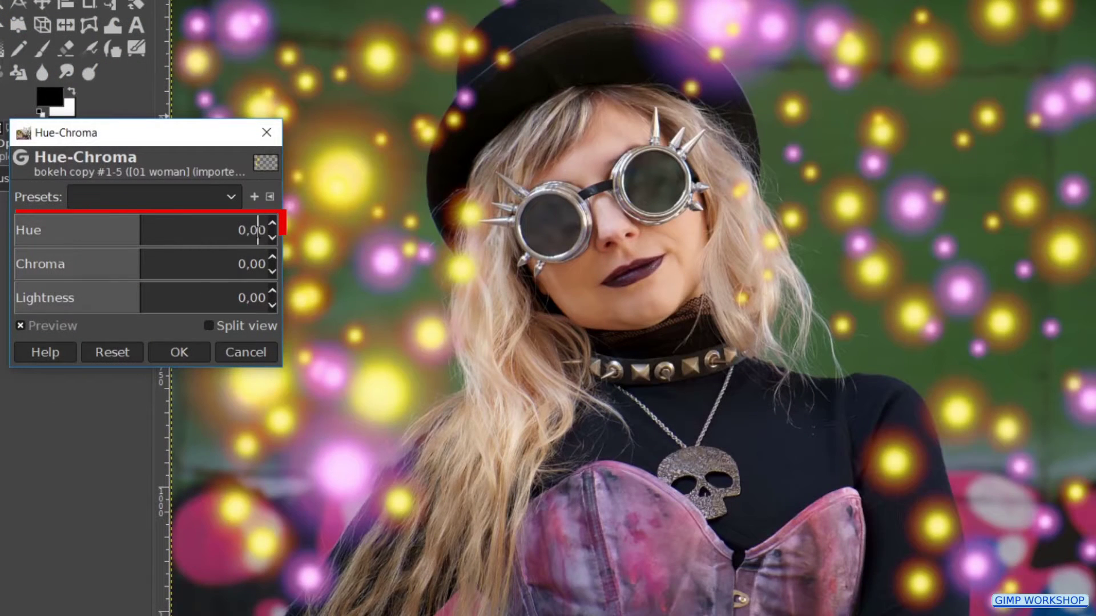
double_click(258, 230)
type("55")
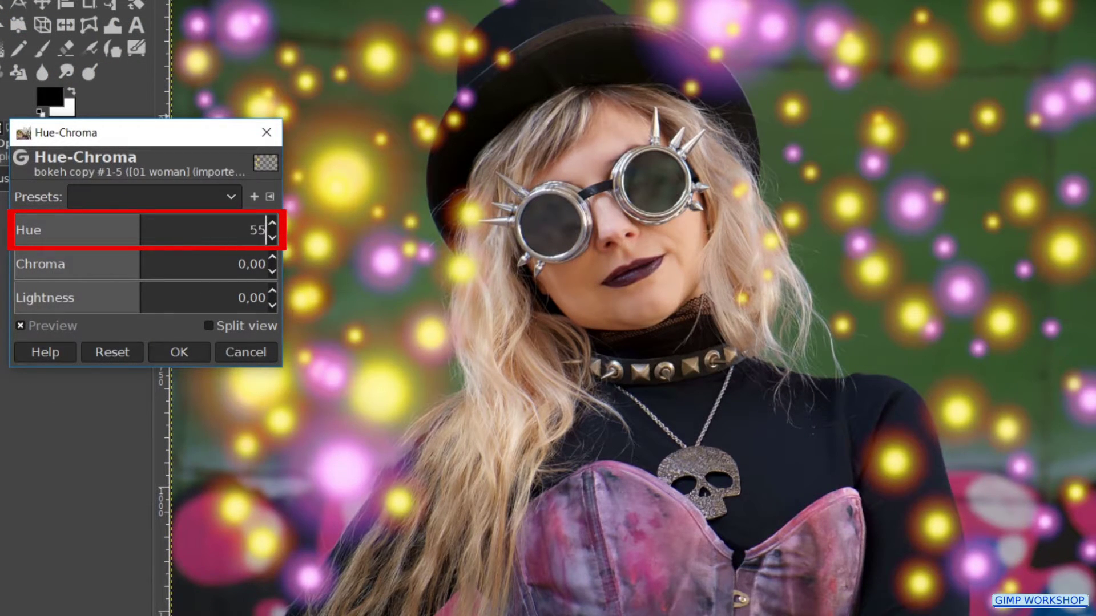
key("Return")
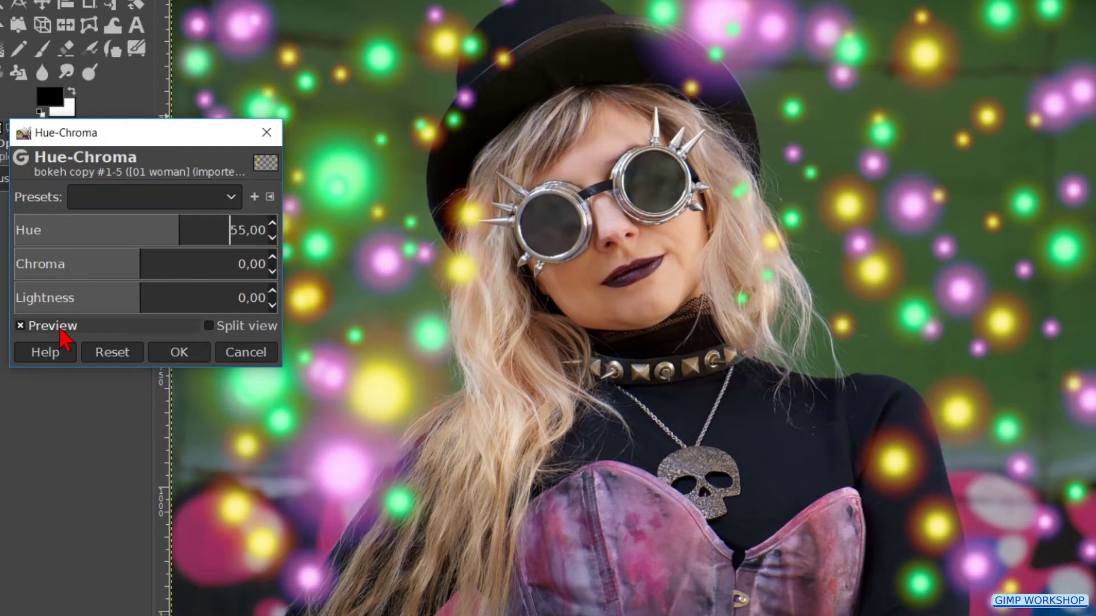
left_click(21, 325)
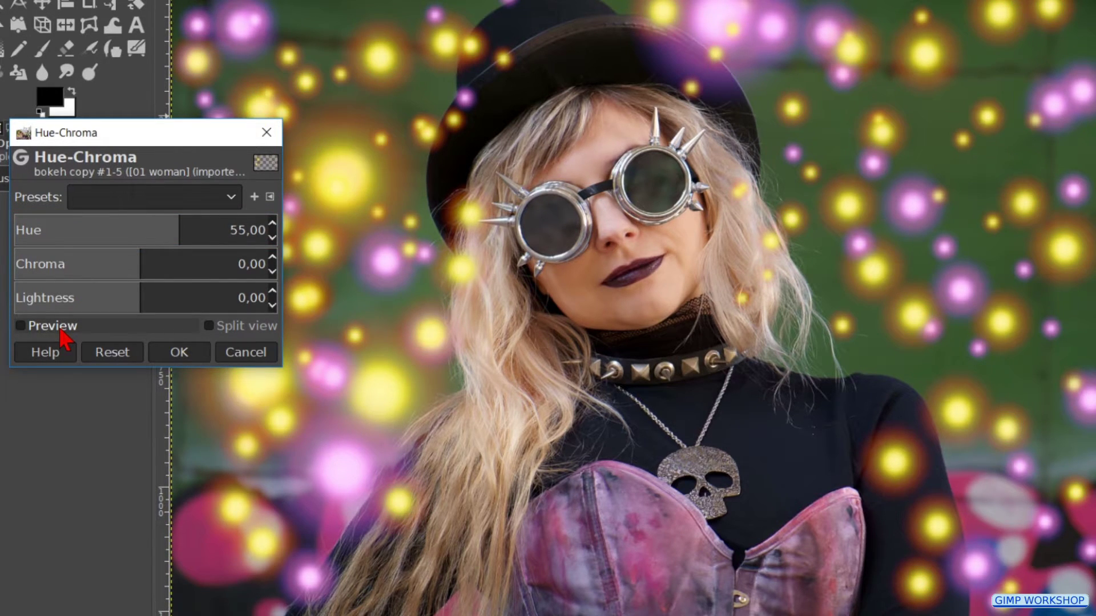
left_click(61, 329)
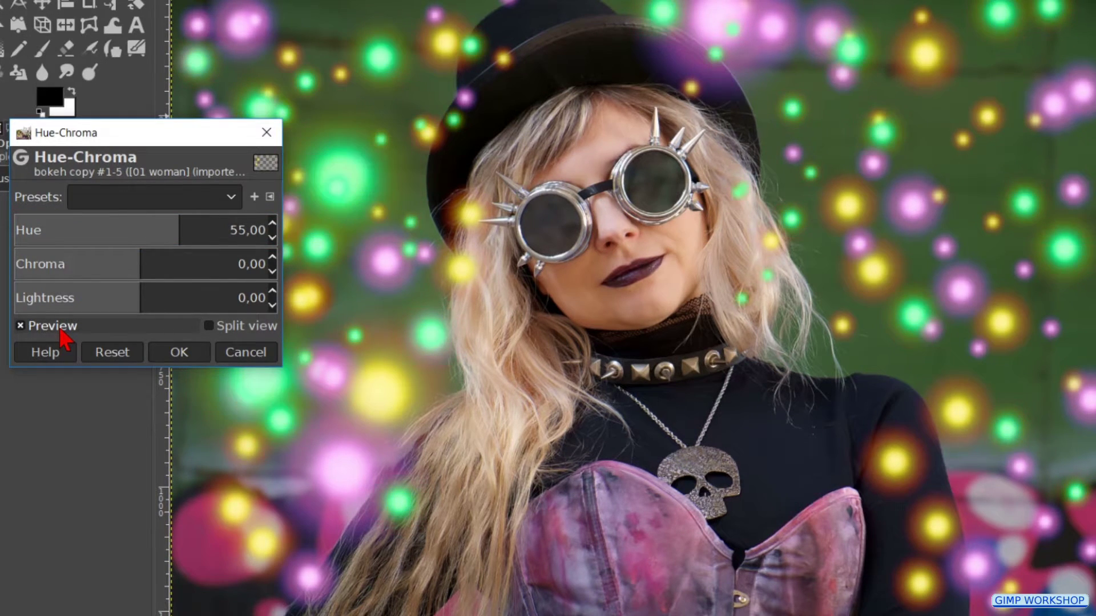
left_click(179, 352)
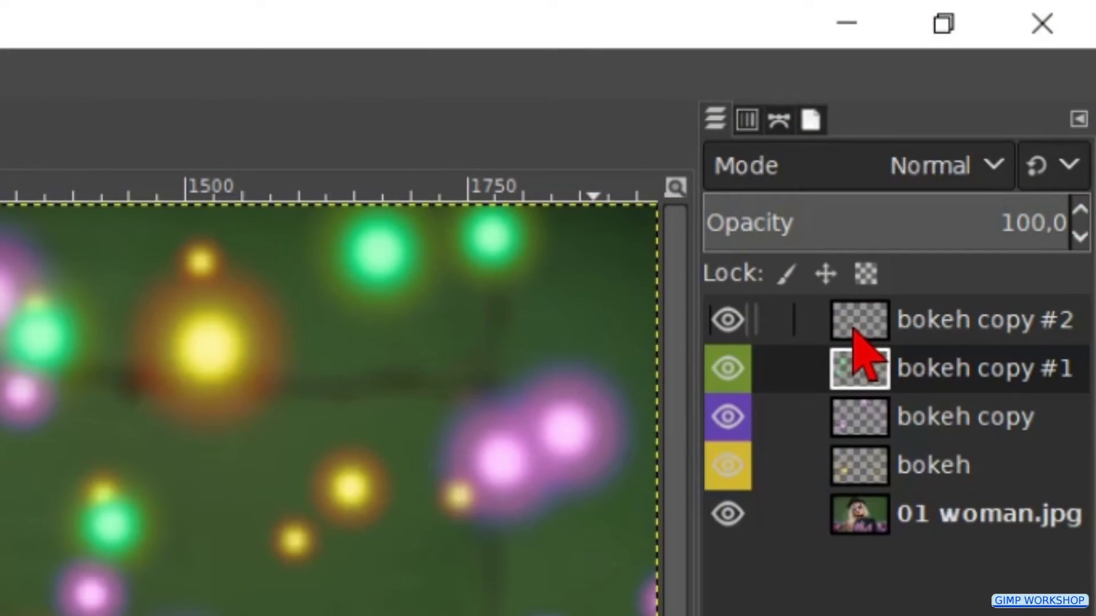
- Tag bokeh copy #2 blue and paint sparks down the left side and across the top
right_click(852, 328)
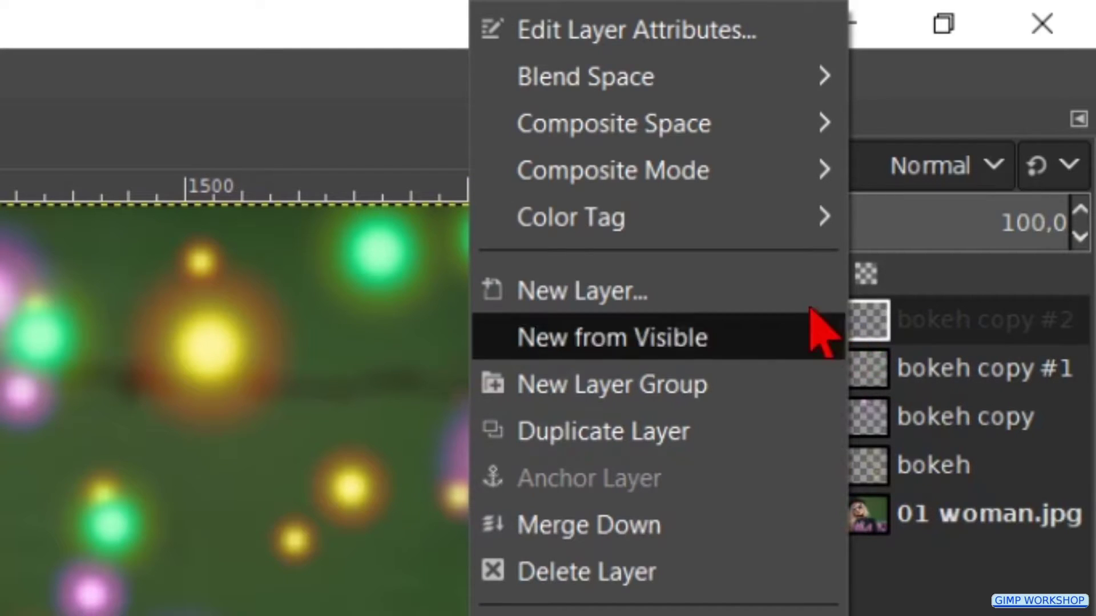
mouse_move(768, 214)
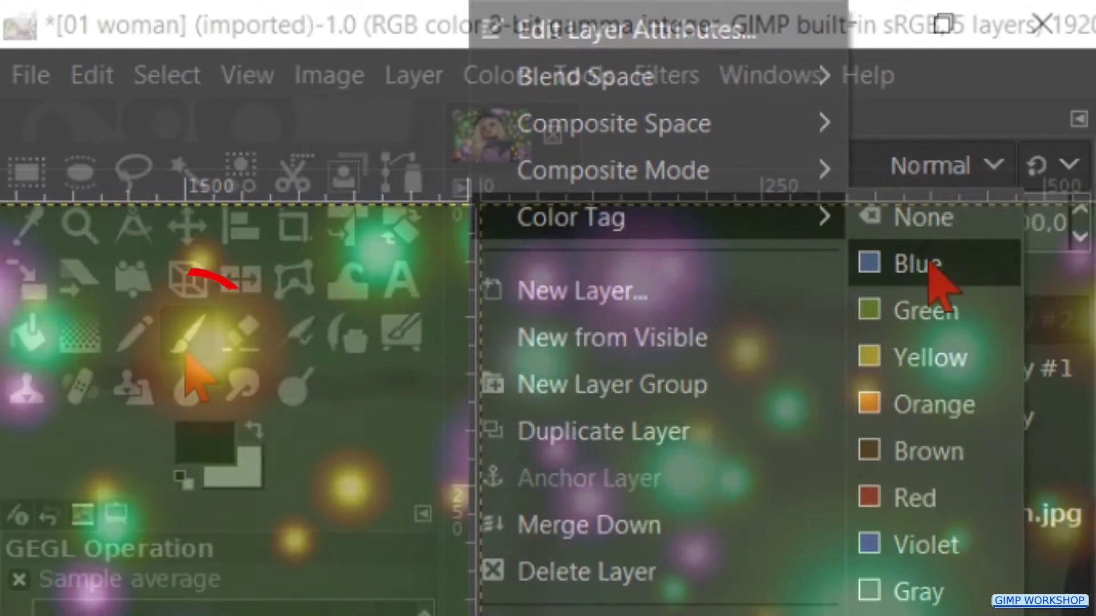
left_click(187, 337)
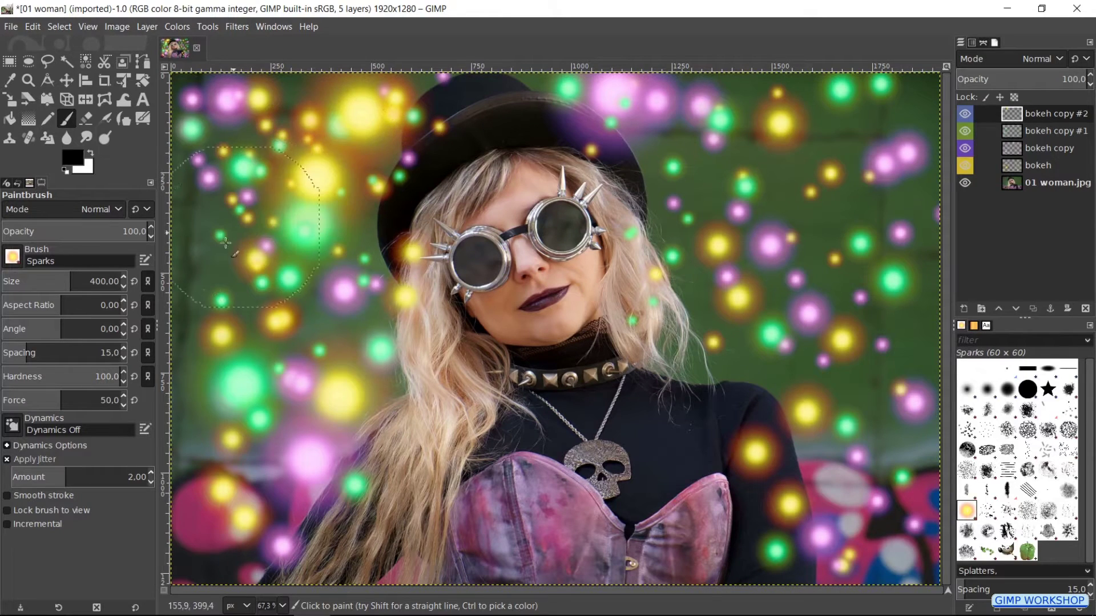
mouse_move(225, 243)
left_mouse_down()
mouse_move(207, 317)
mouse_move(244, 292)
mouse_move(280, 289)
mouse_move(340, 321)
mouse_move(306, 379)
mouse_move(197, 424)
mouse_move(200, 440)
mouse_move(261, 473)
mouse_move(318, 453)
mouse_move(285, 537)
mouse_move(226, 550)
left_mouse_up()
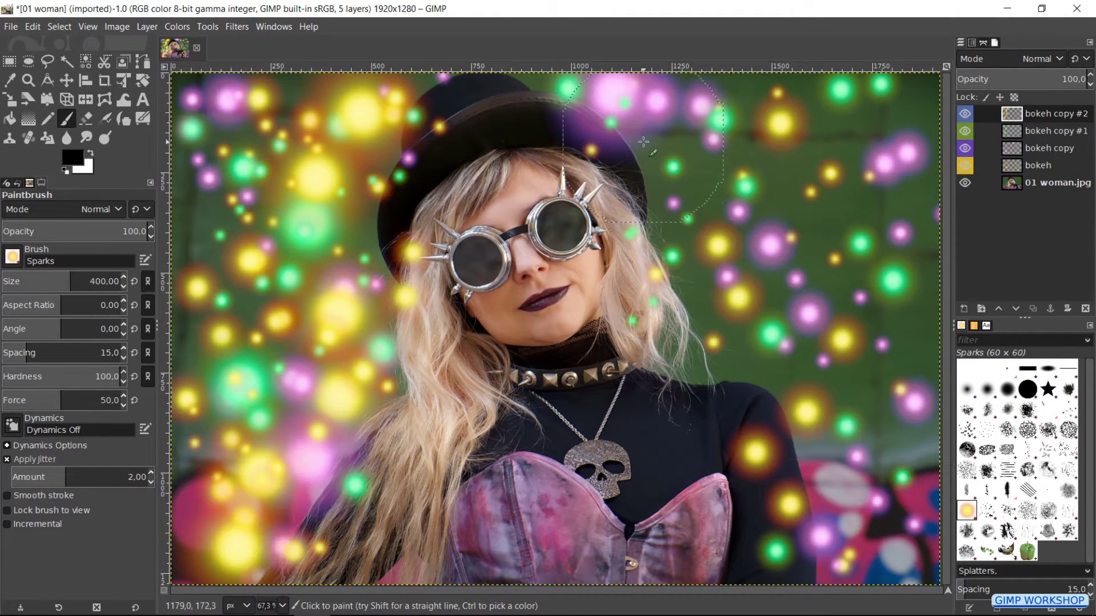
mouse_move(673, 121)
left_mouse_down()
mouse_move(606, 89)
mouse_move(540, 83)
mouse_move(699, 118)
mouse_move(742, 96)
mouse_move(893, 96)
mouse_move(867, 180)
mouse_move(745, 219)
mouse_move(801, 244)
mouse_move(842, 295)
mouse_move(796, 350)
mouse_move(750, 337)
mouse_move(726, 357)
mouse_move(805, 372)
mouse_move(883, 476)
mouse_move(877, 507)
mouse_move(836, 516)
mouse_move(837, 502)
mouse_move(912, 569)
mouse_move(879, 548)
mouse_move(921, 429)
mouse_move(915, 438)
mouse_move(856, 388)
left_mouse_up()
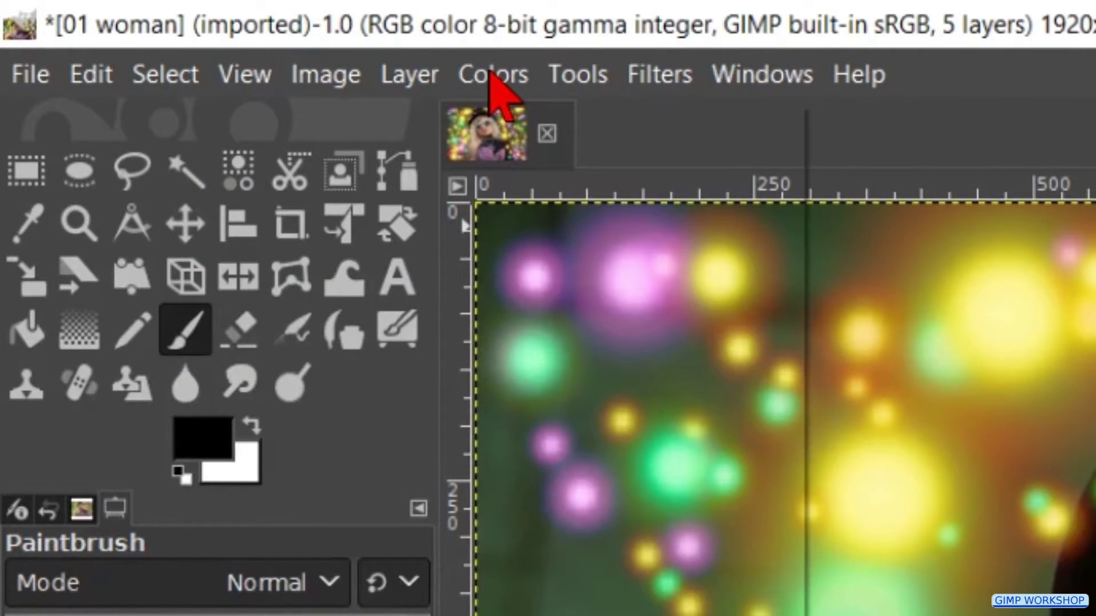
- Apply Hue-Chroma with Hue 130 to bokeh copy #2, making its sparks cyan
left_click(495, 80)
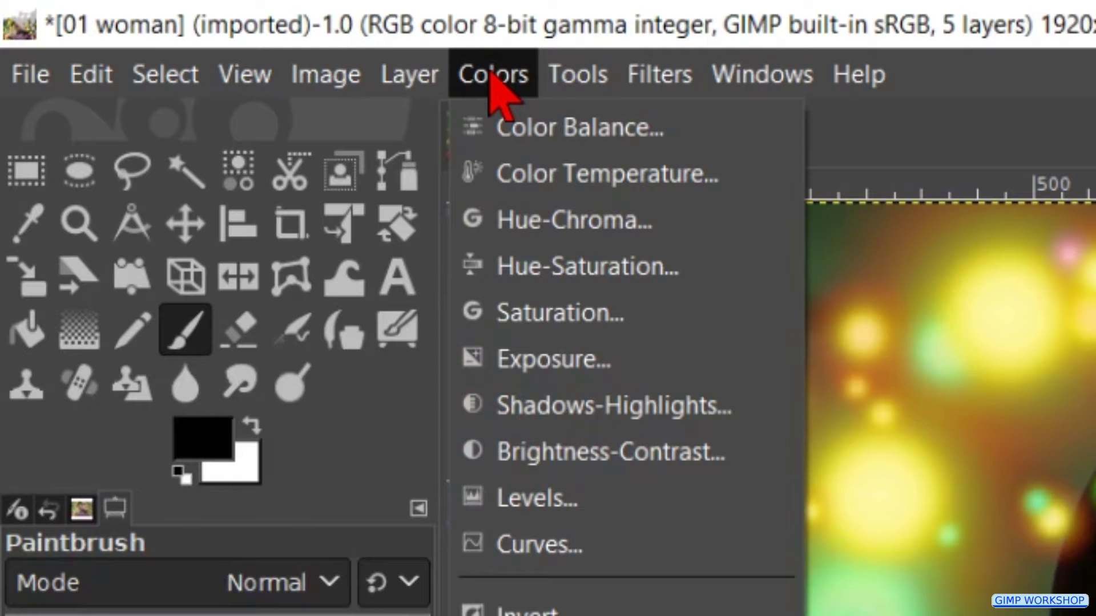
left_click(551, 211)
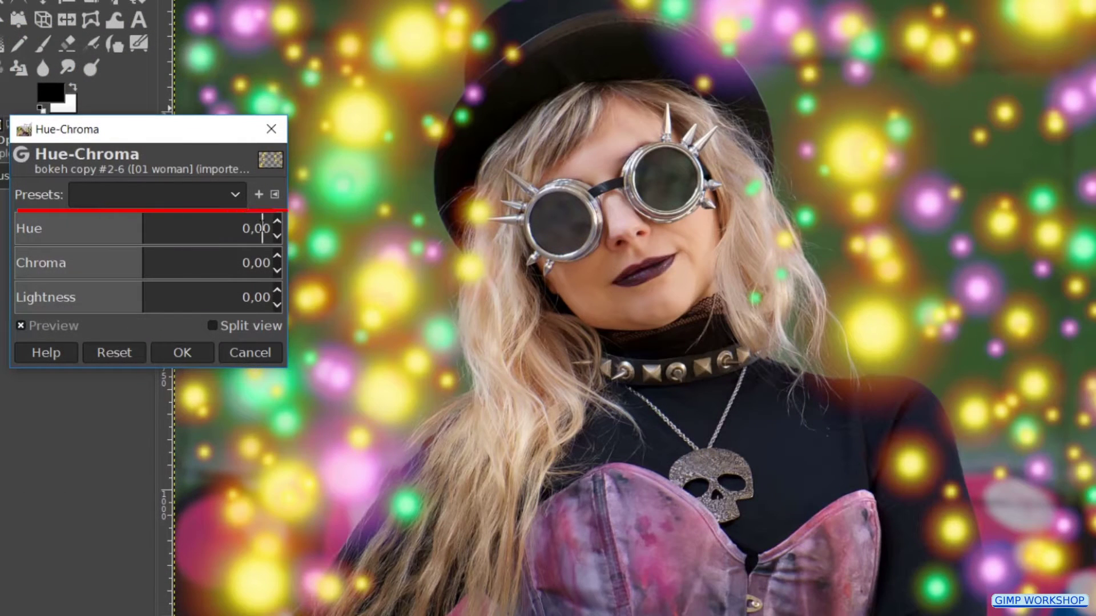
type("13")
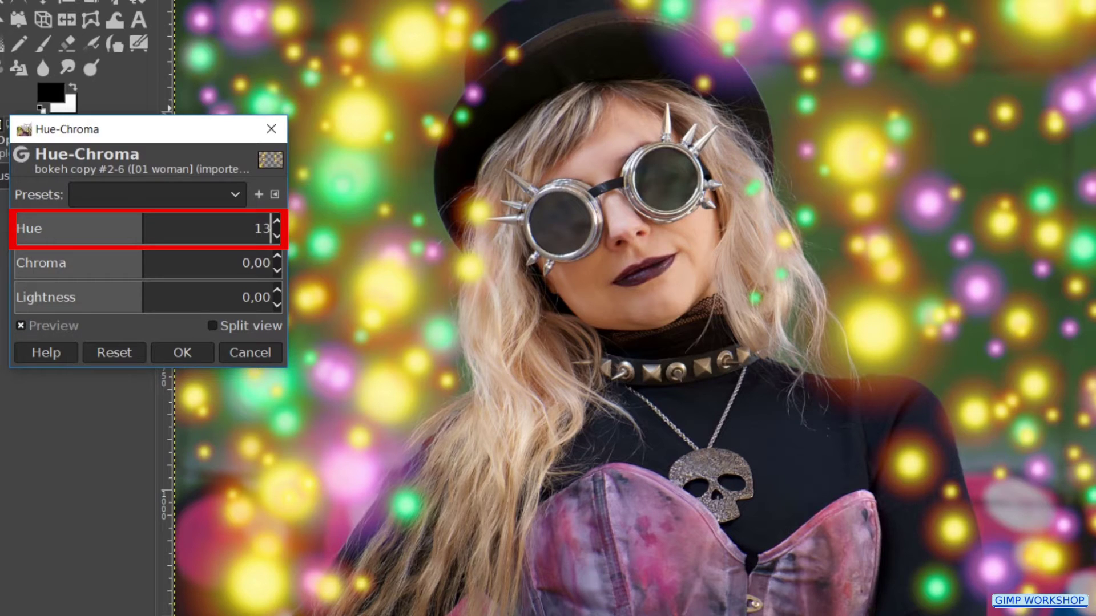
type("0")
key("Return")
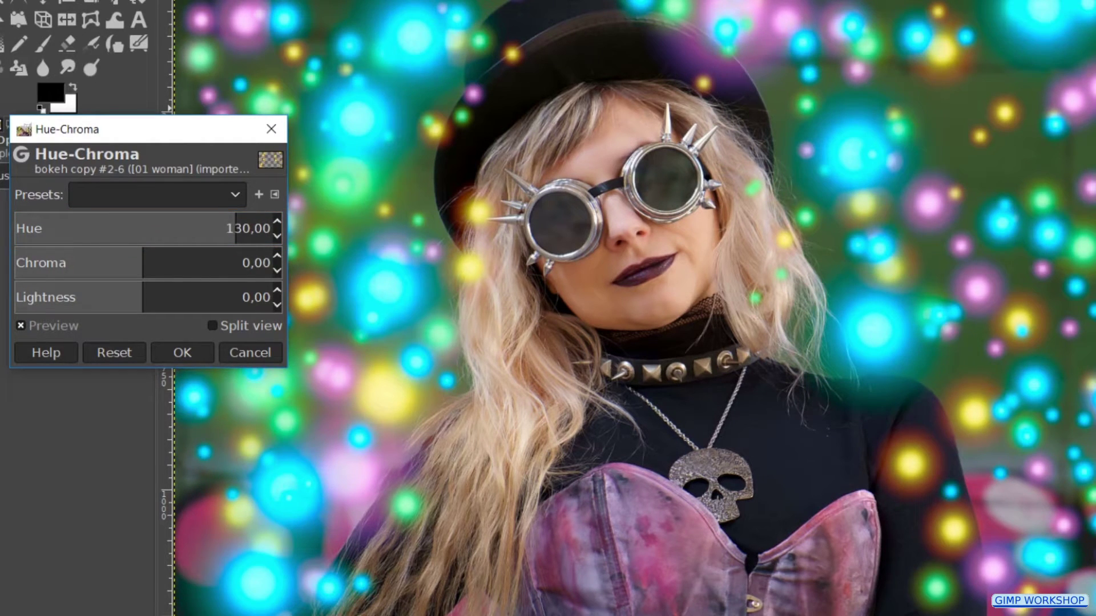
left_click(81, 336)
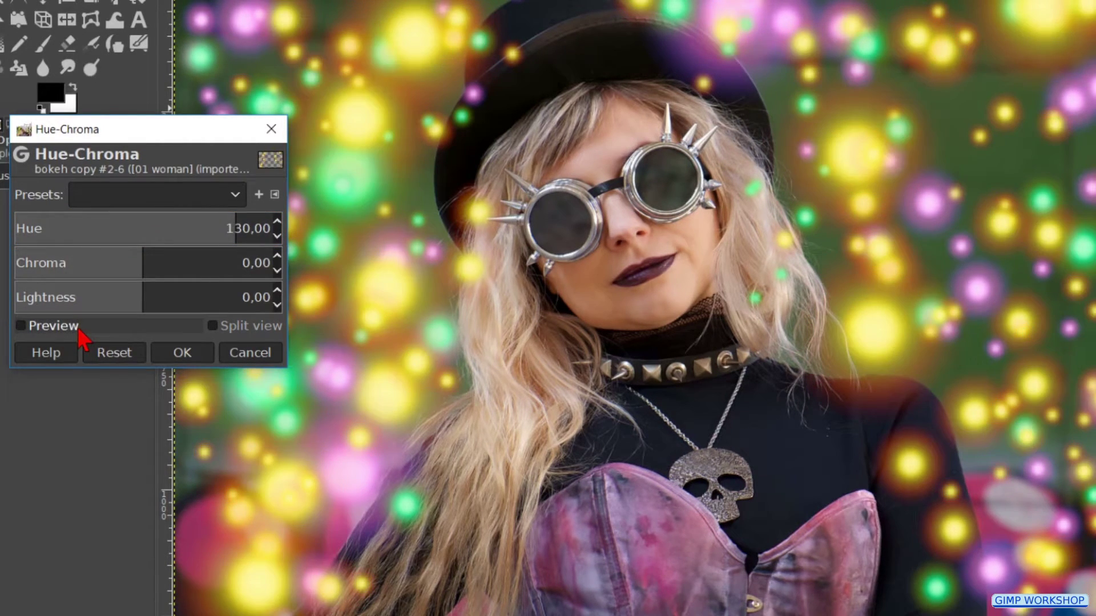
left_click(80, 336)
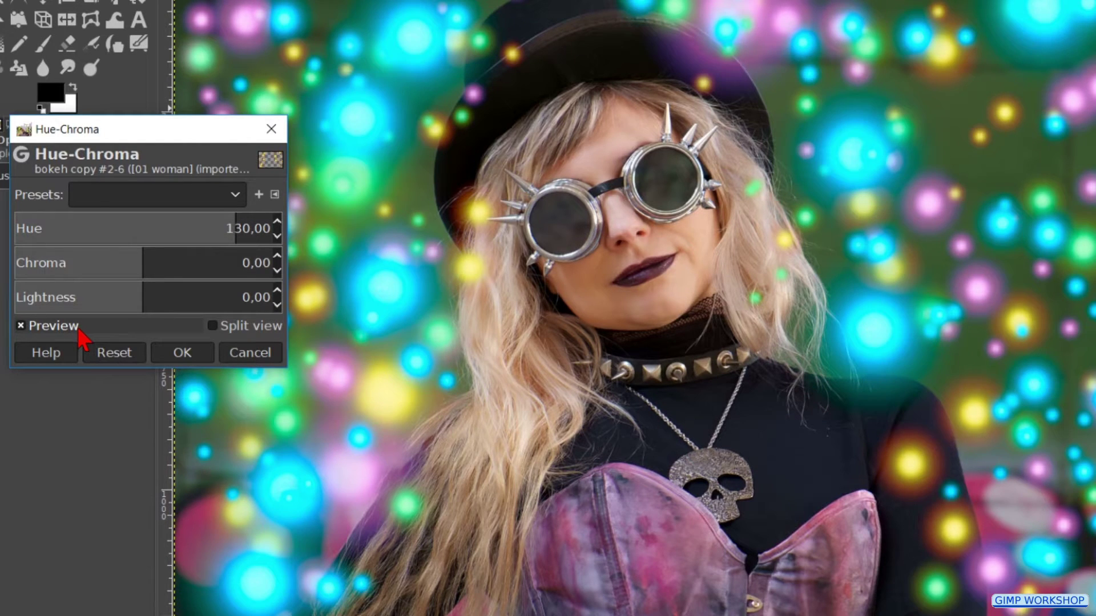
left_click(183, 357)
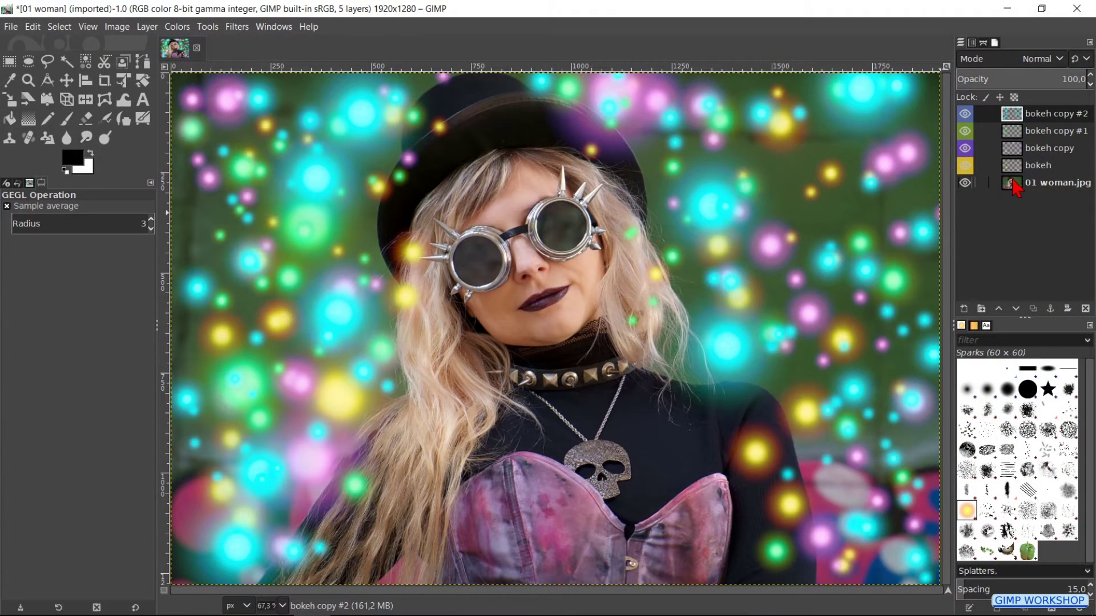
- Apply a midtone Color Balance of Cyan -40 and Blue 5 to the 01 woman.jpg layer
left_click(1012, 181)
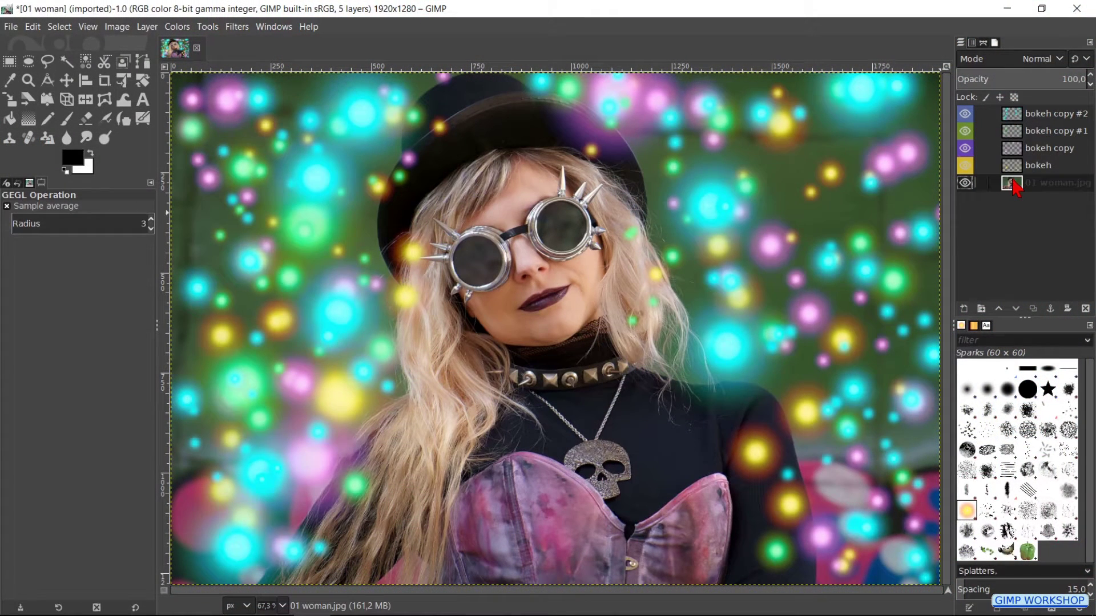
left_click(177, 27)
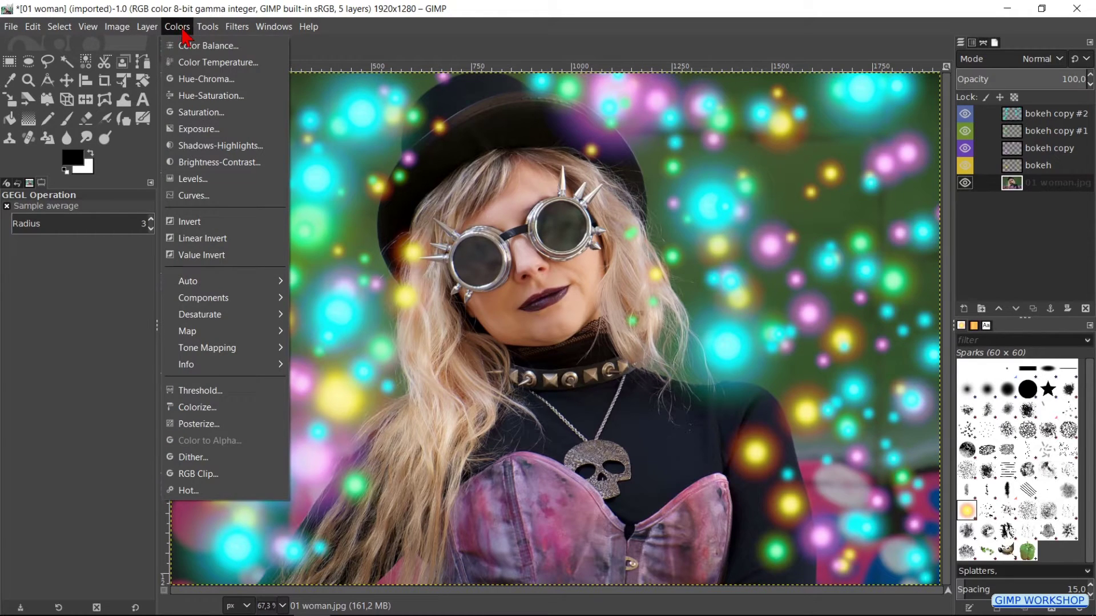
left_click(206, 45)
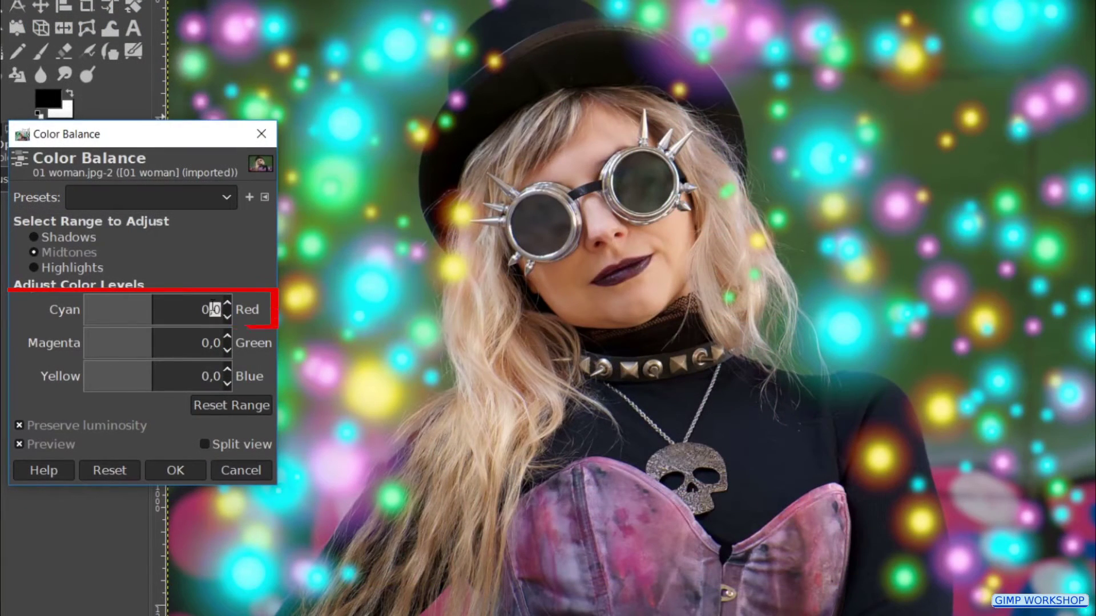
double_click(213, 308)
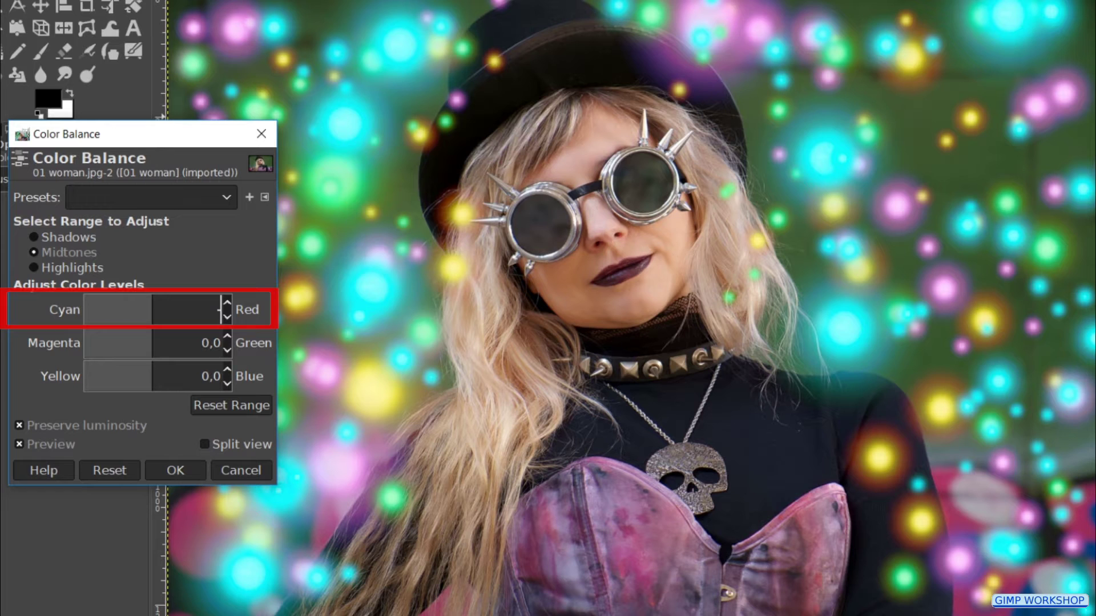
type("-40")
key("Return")
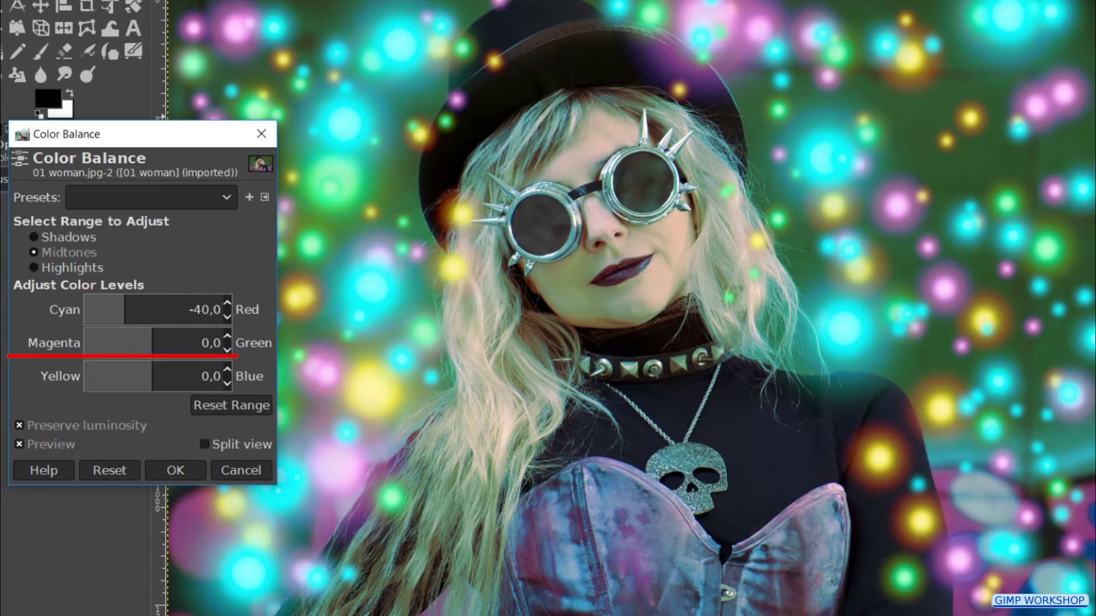
left_click(227, 370)
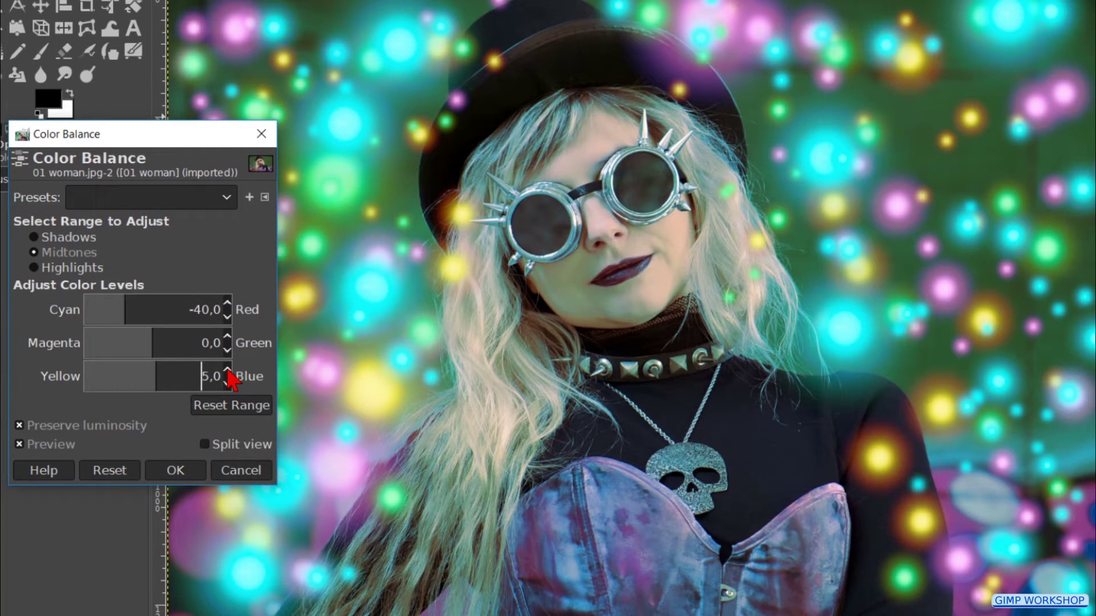
left_click(176, 471)
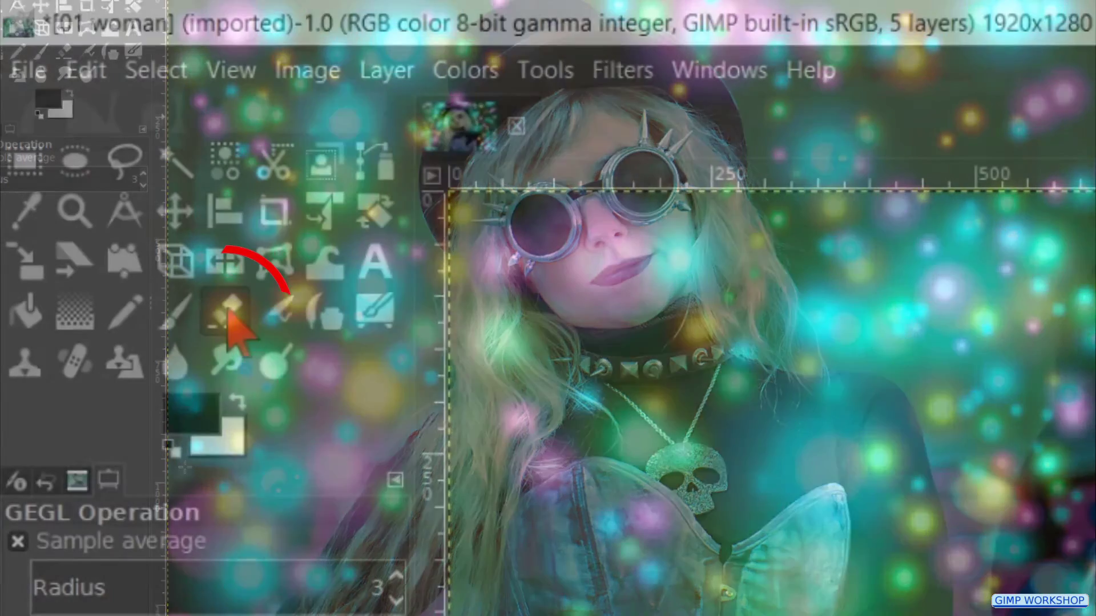
- Set up the Eraser with 53.5 opacity and the 2. Hardness 025 brush at size 200
key("shift+e")
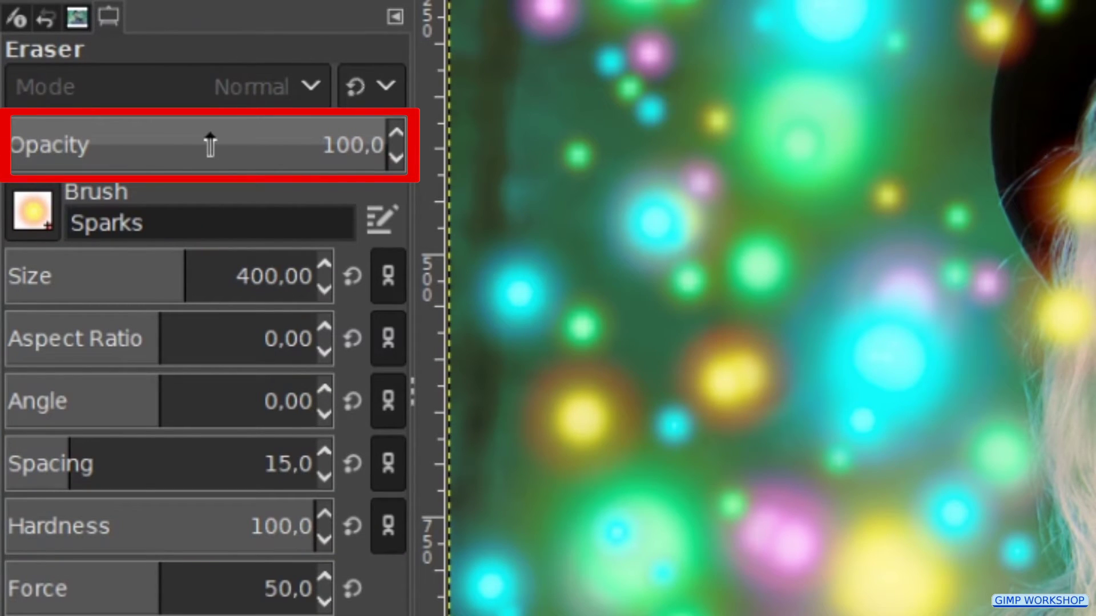
left_click(210, 145)
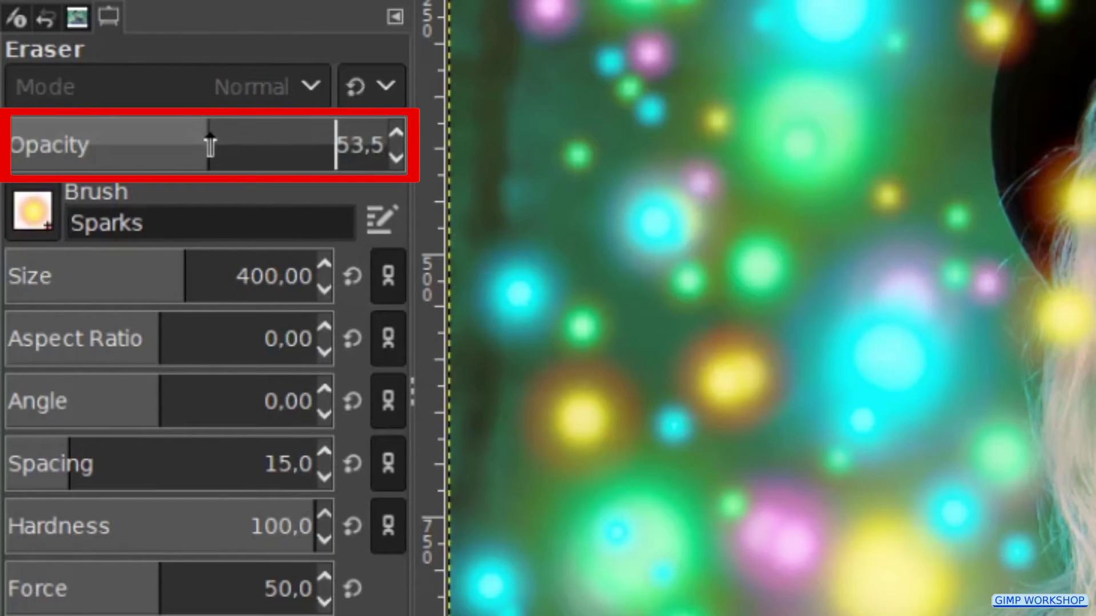
left_click(29, 211)
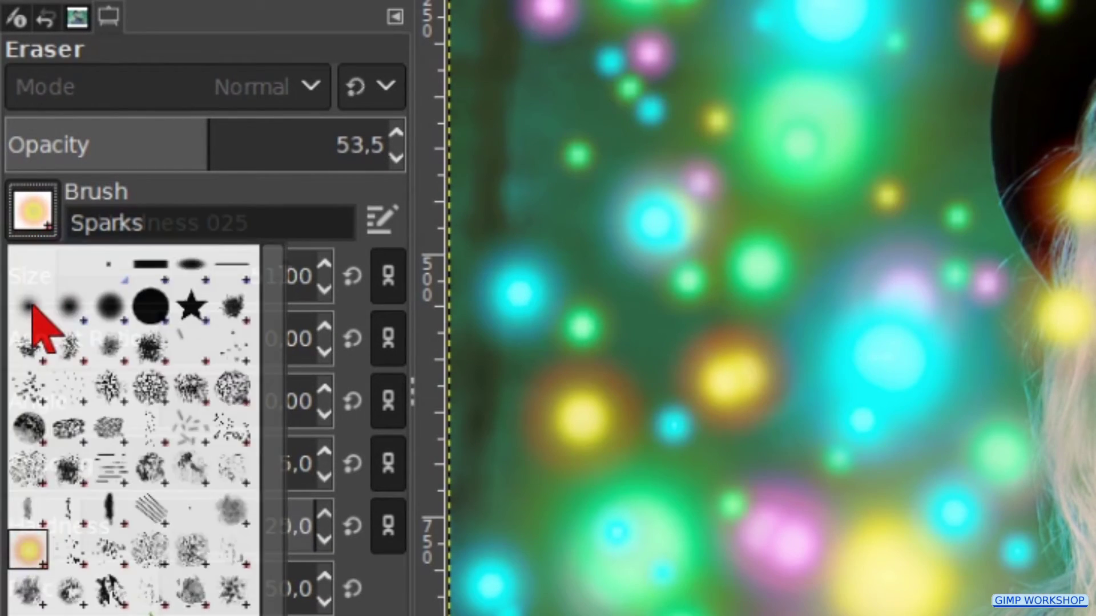
left_click(29, 311)
left_click(293, 274)
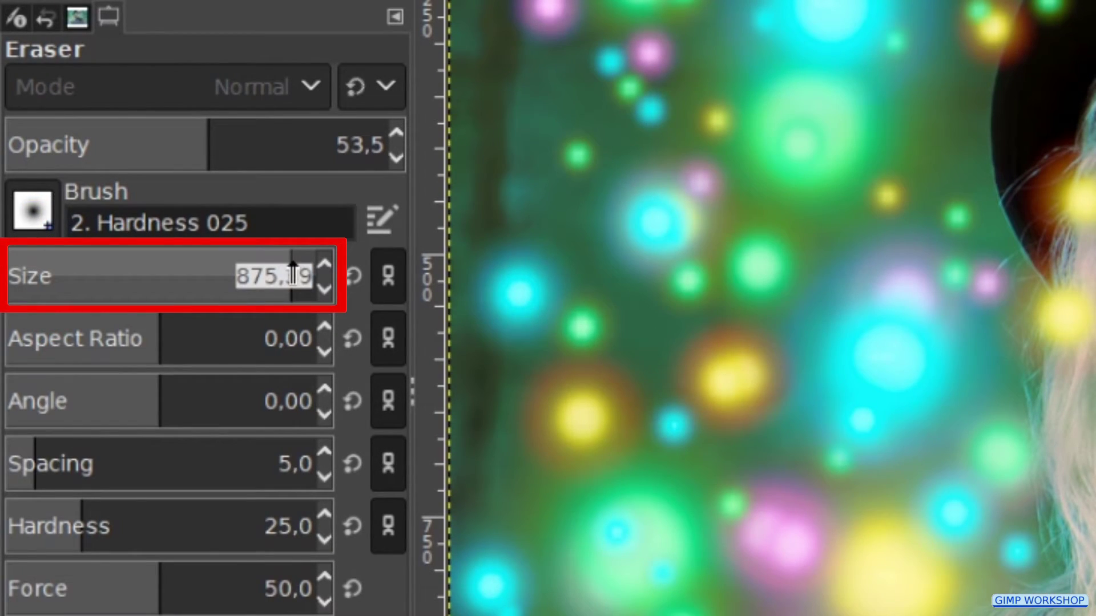
type("200")
key("Return")
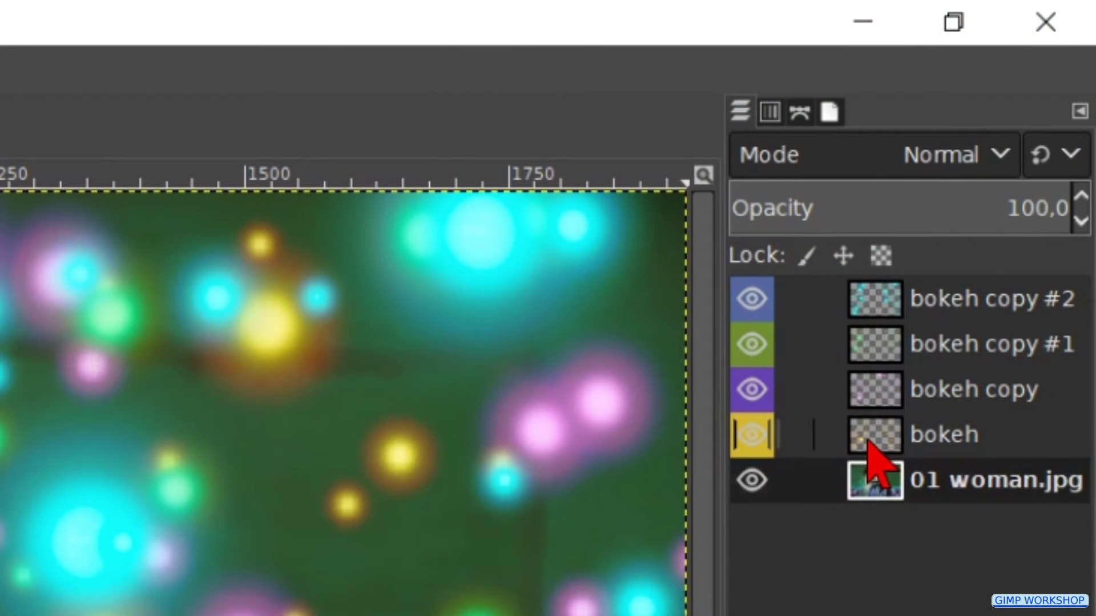
- Erase sparks over the hat and hair on the bokeh layer, then over the hat on bokeh copy
left_click(868, 442)
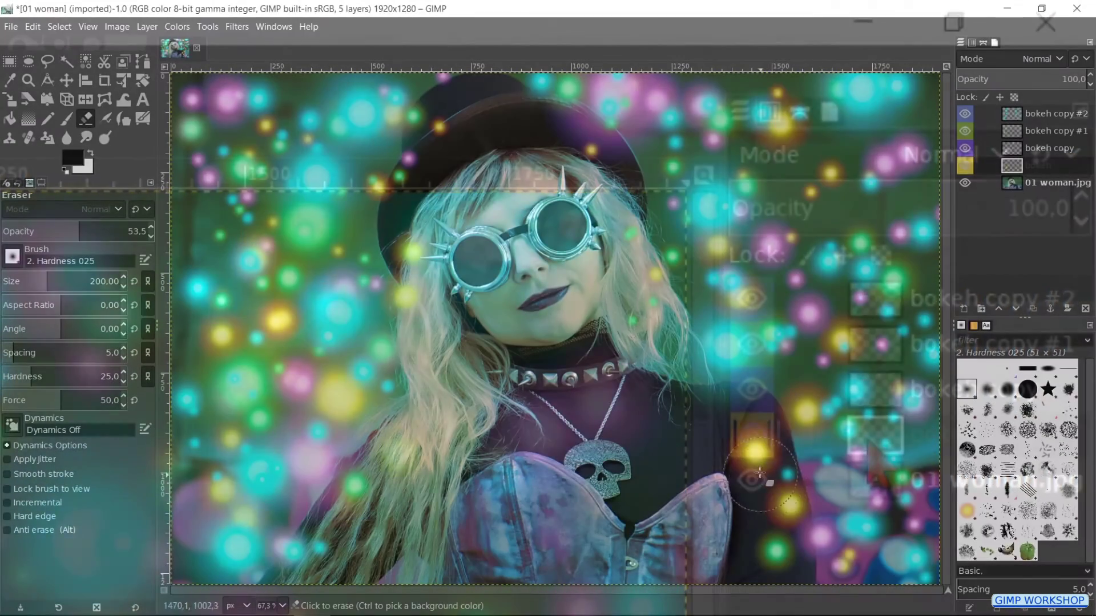
mouse_move(736, 440)
left_mouse_down()
mouse_move(749, 458)
mouse_move(756, 441)
mouse_move(764, 450)
mouse_move(744, 480)
mouse_move(770, 493)
mouse_move(785, 522)
mouse_move(791, 487)
mouse_move(765, 530)
left_mouse_up()
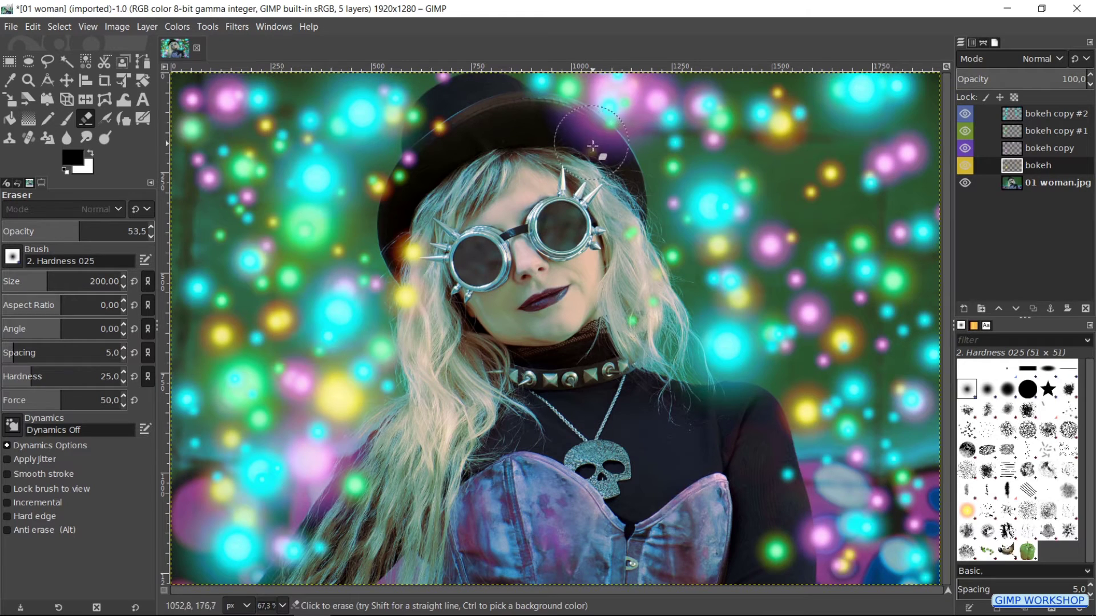
mouse_move(473, 112)
left_mouse_down()
mouse_move(438, 122)
mouse_move(447, 134)
mouse_move(420, 268)
mouse_move(411, 255)
mouse_move(428, 289)
mouse_move(422, 309)
mouse_move(434, 282)
left_mouse_up()
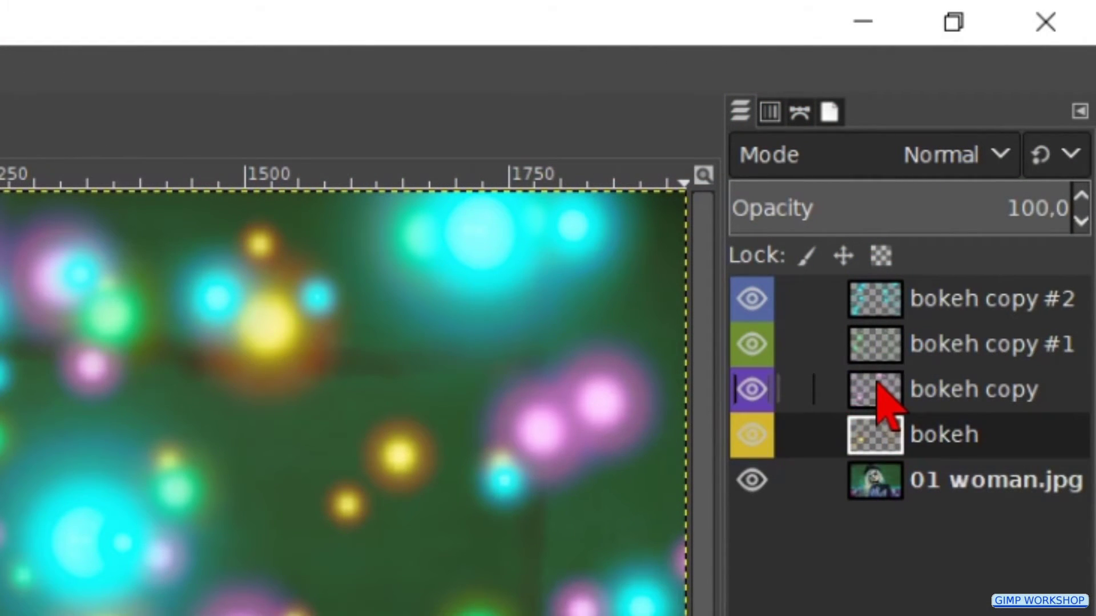
left_click(879, 394)
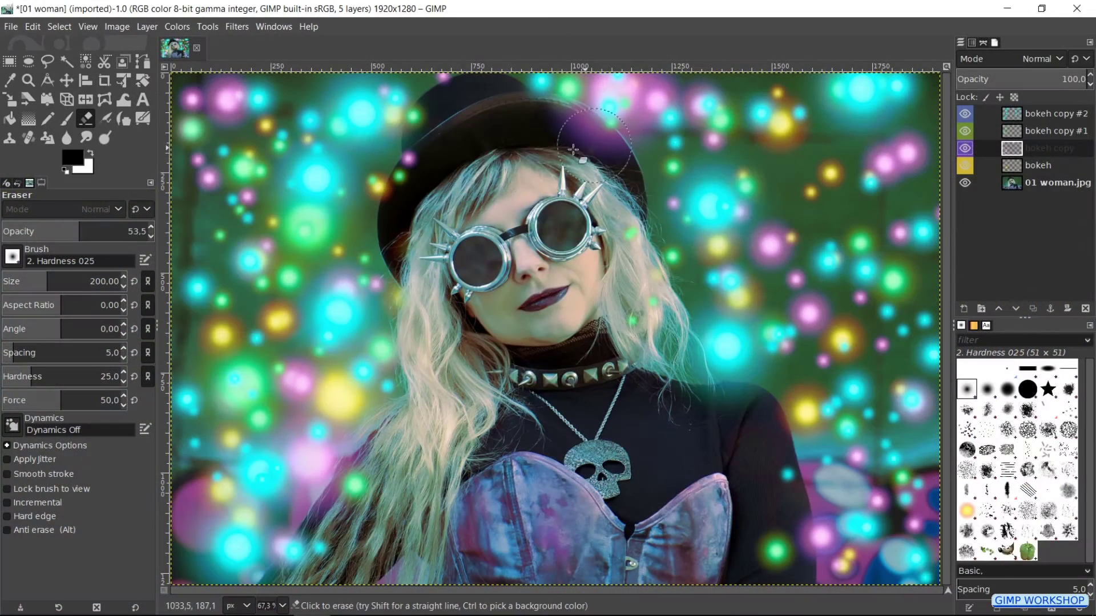
mouse_move(584, 124)
left_mouse_down()
mouse_move(605, 140)
mouse_move(594, 143)
left_mouse_up()
mouse_move(450, 179)
left_mouse_down()
mouse_move(416, 147)
mouse_move(421, 160)
left_mouse_up()
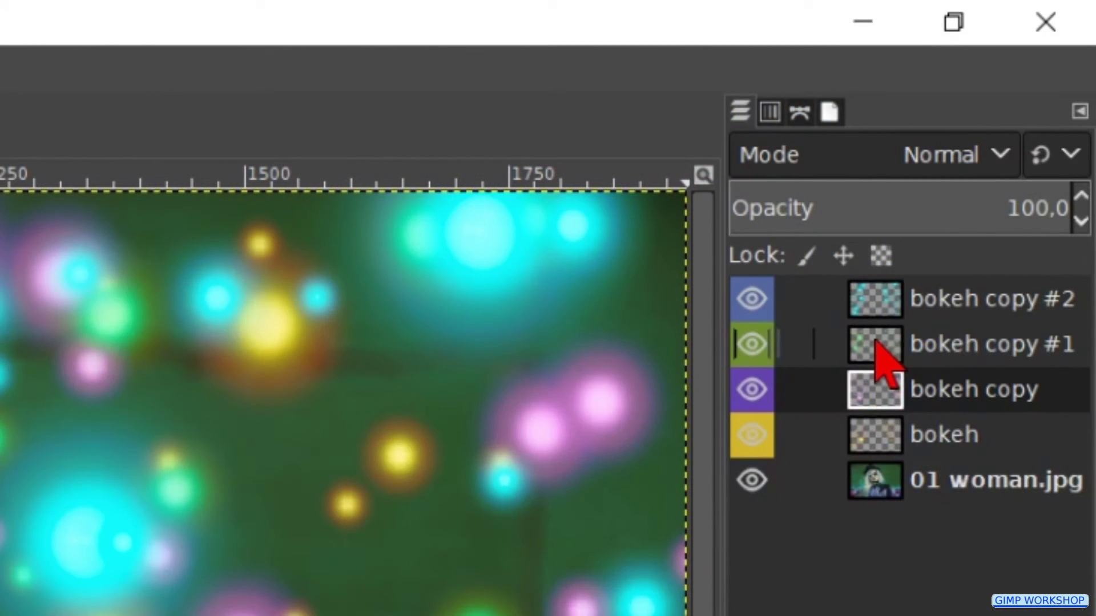
- On bokeh copy #1, erase the sparks over the hat, the hair near the bodice and the lower right
left_click(877, 342)
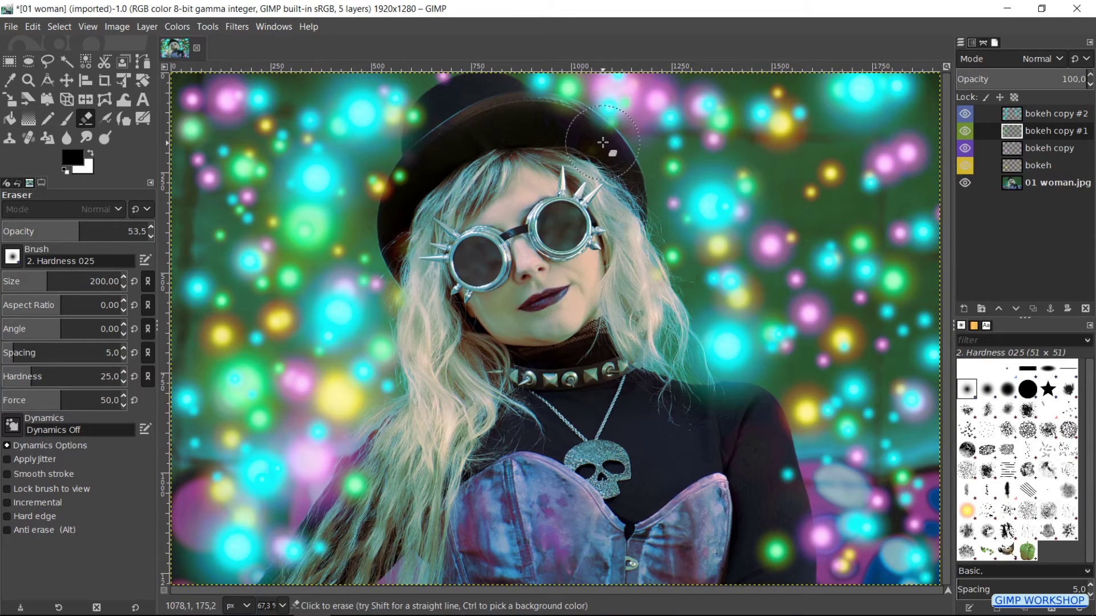
mouse_move(416, 134)
left_mouse_down()
mouse_move(436, 135)
mouse_move(414, 183)
left_mouse_up()
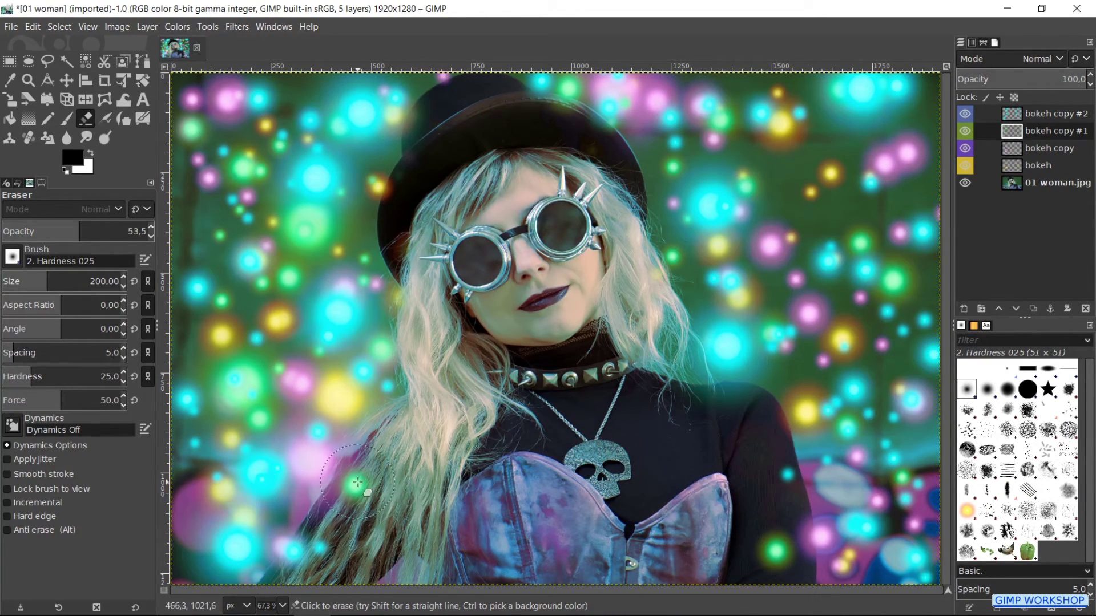
left_click_drag(356, 483, 359, 484)
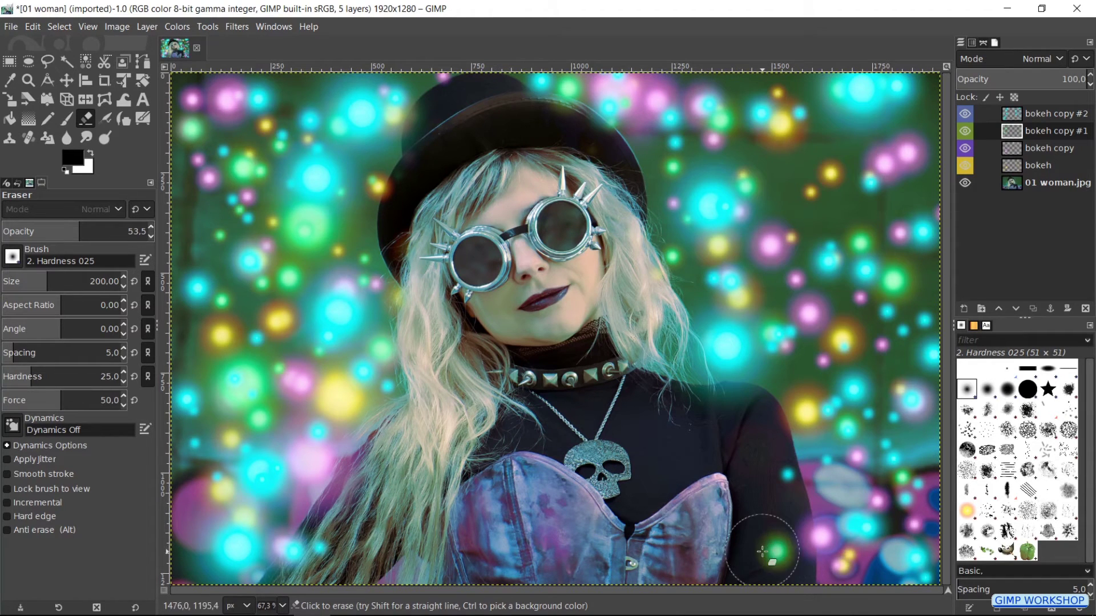
mouse_move(761, 551)
left_mouse_down()
mouse_move(770, 537)
mouse_move(793, 550)
left_mouse_up()
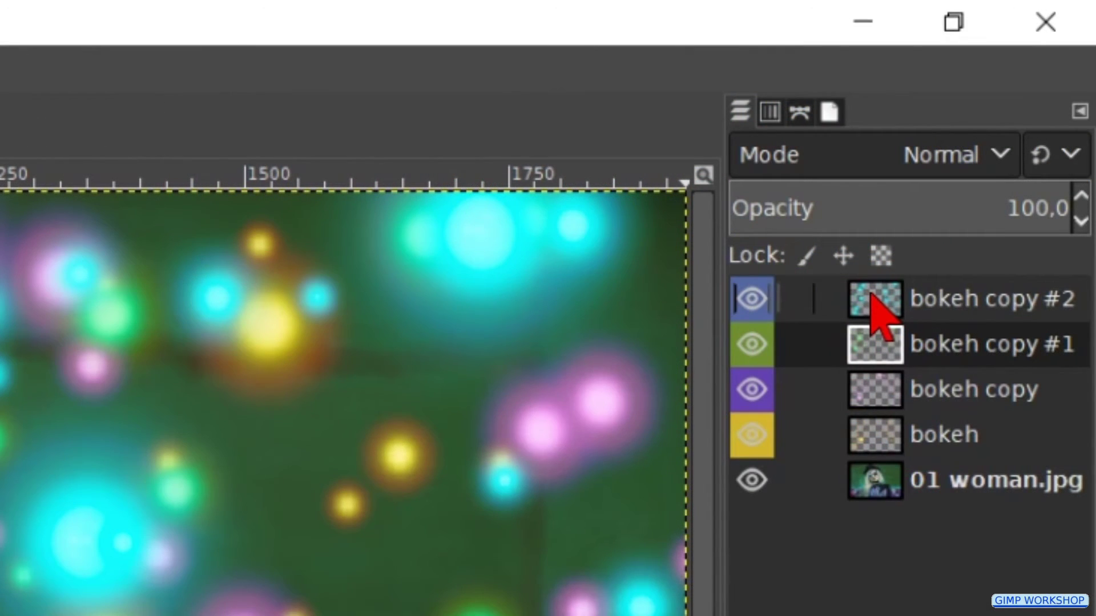
- Lower bokeh copy #2's opacity to 82.3
left_click(872, 294)
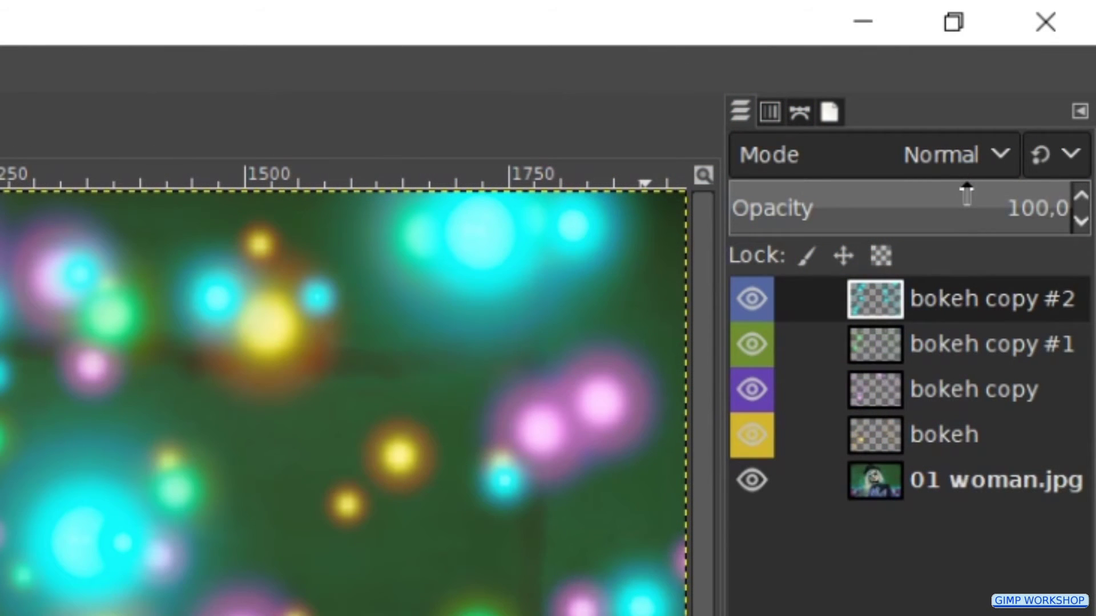
left_click(1045, 74)
mouse_move(961, 194)
left_mouse_down()
mouse_move(777, 210)
mouse_move(1069, 208)
mouse_move(961, 192)
left_mouse_up()
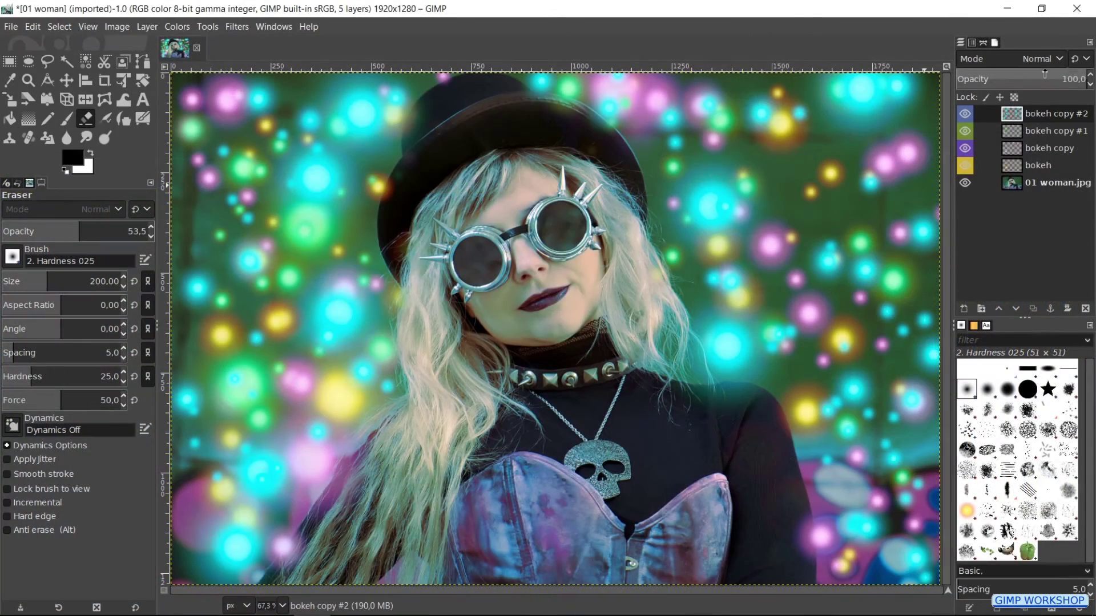
left_click_drag(1044, 73, 1022, 75)
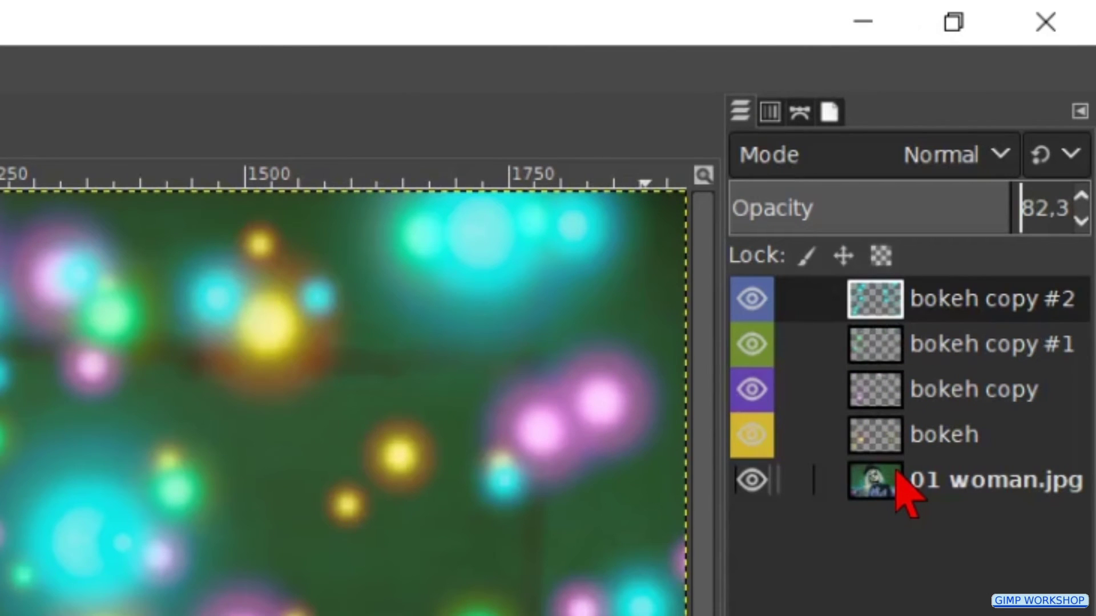
- In Curves for 01 woman.jpg, lower the Value curve point from 191 to 167
left_click(905, 494)
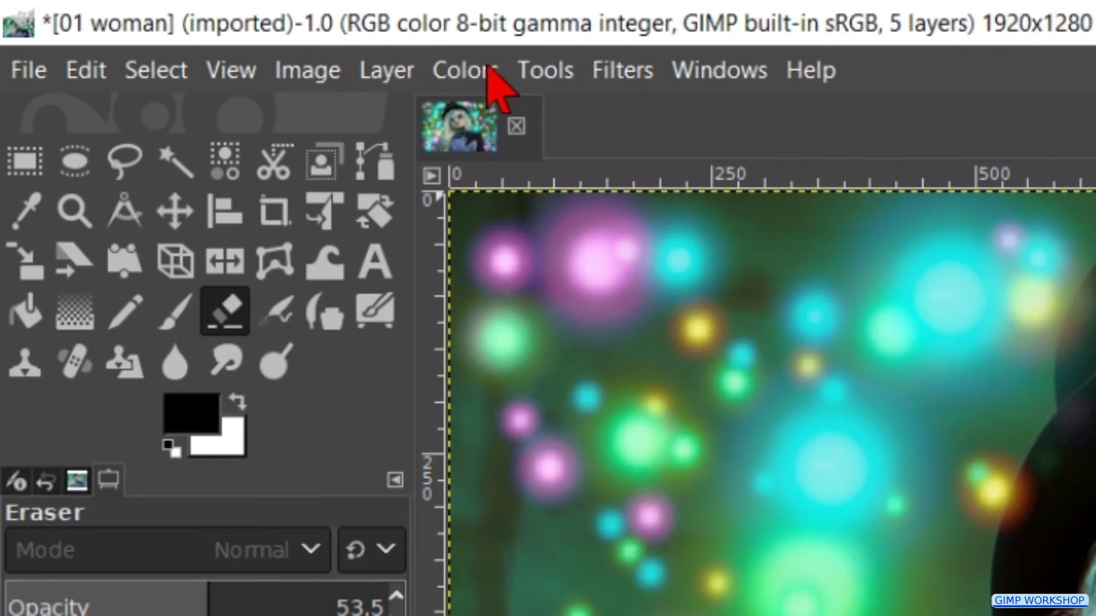
left_click(488, 68)
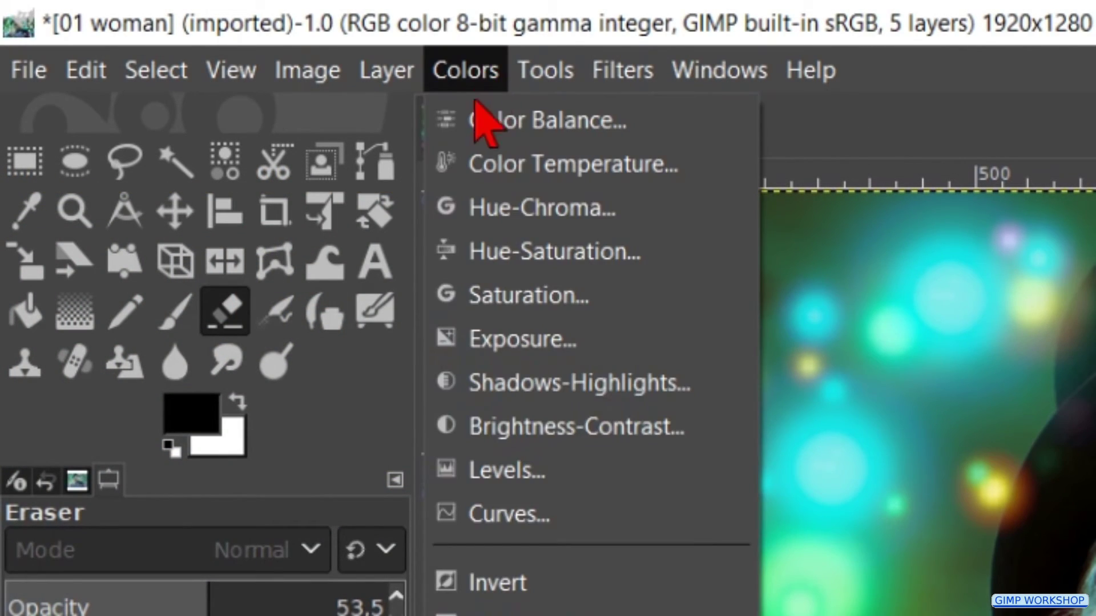
left_click(443, 514)
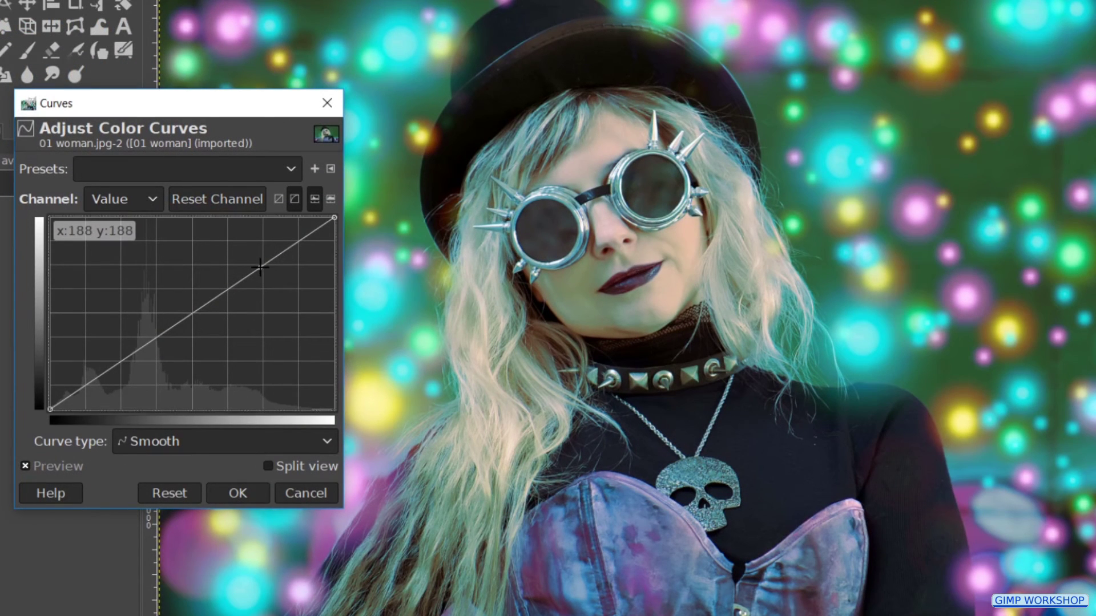
left_click_drag(260, 266, 264, 283)
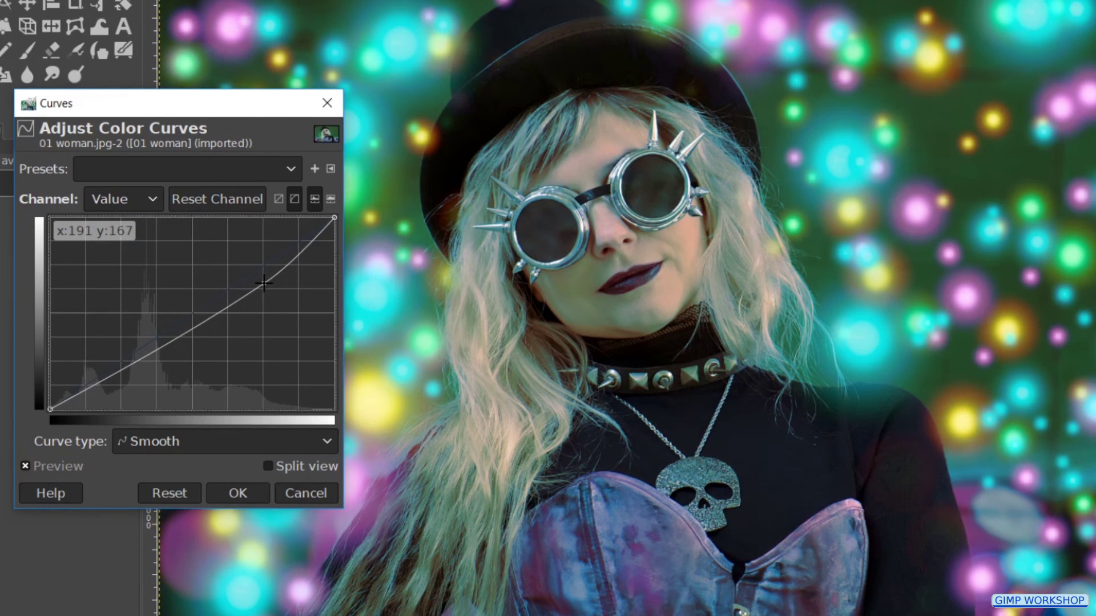